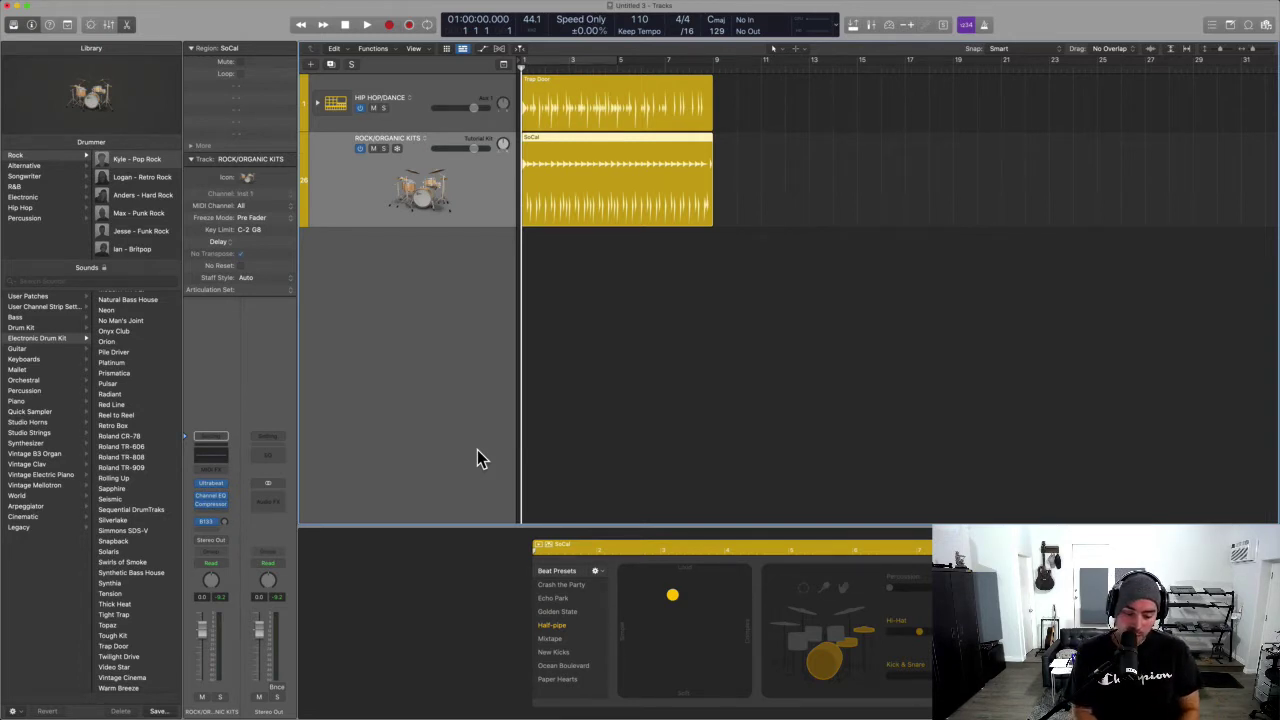
Open the New Tracks dialog with Drummer selected, Rock genre and output 1 + 2.
key(alt+super+n)
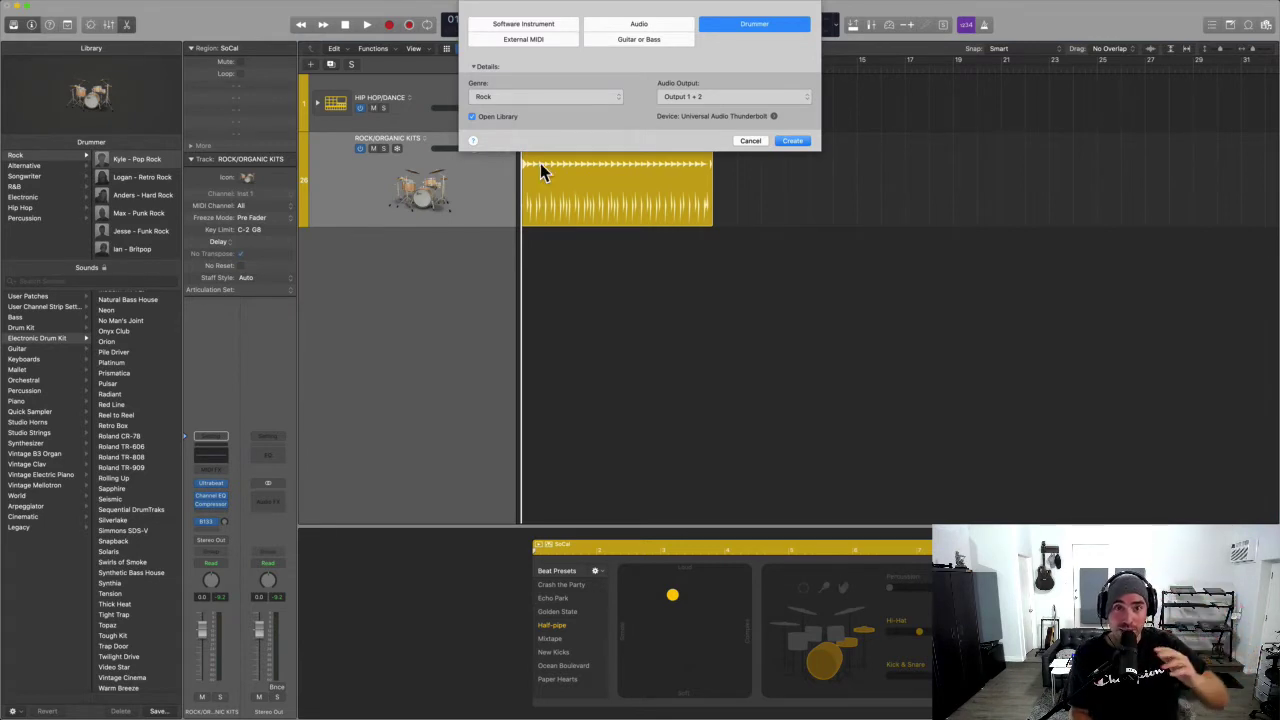
Check the genre list keeping Rock, cancel the dialog, and select the HIP HOP/DANCE track.
click(543, 97)
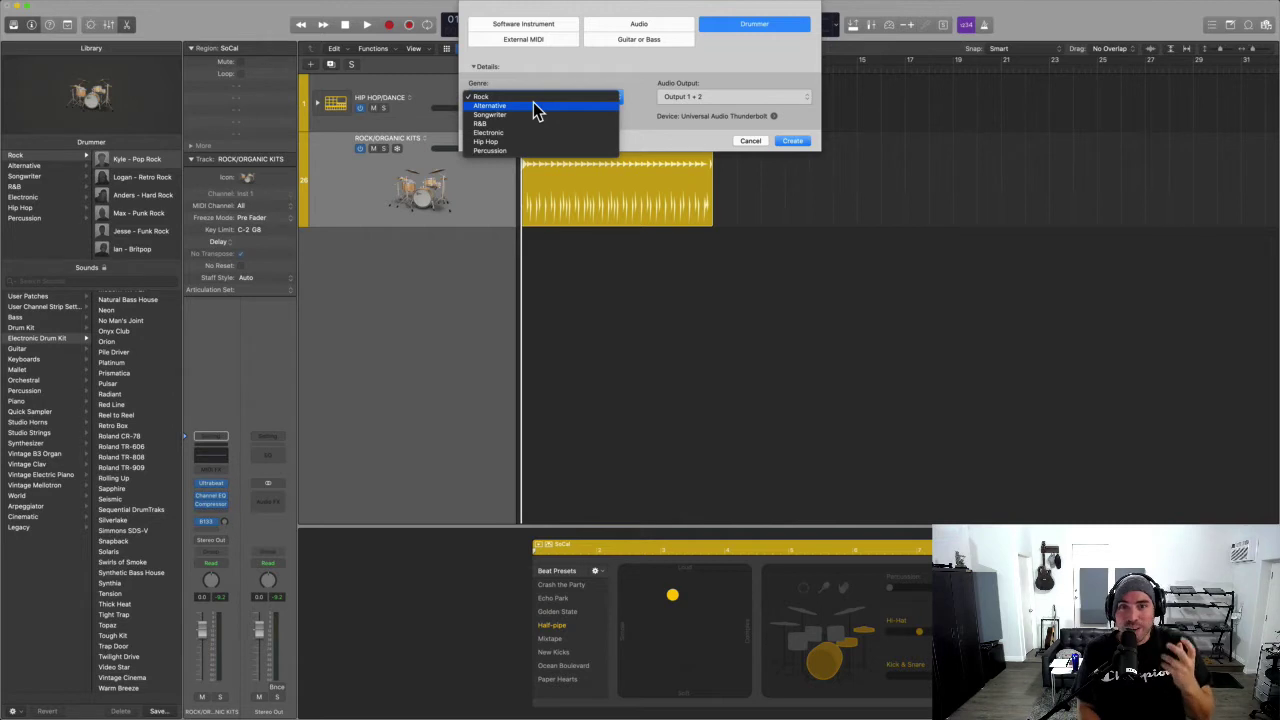
click(714, 134)
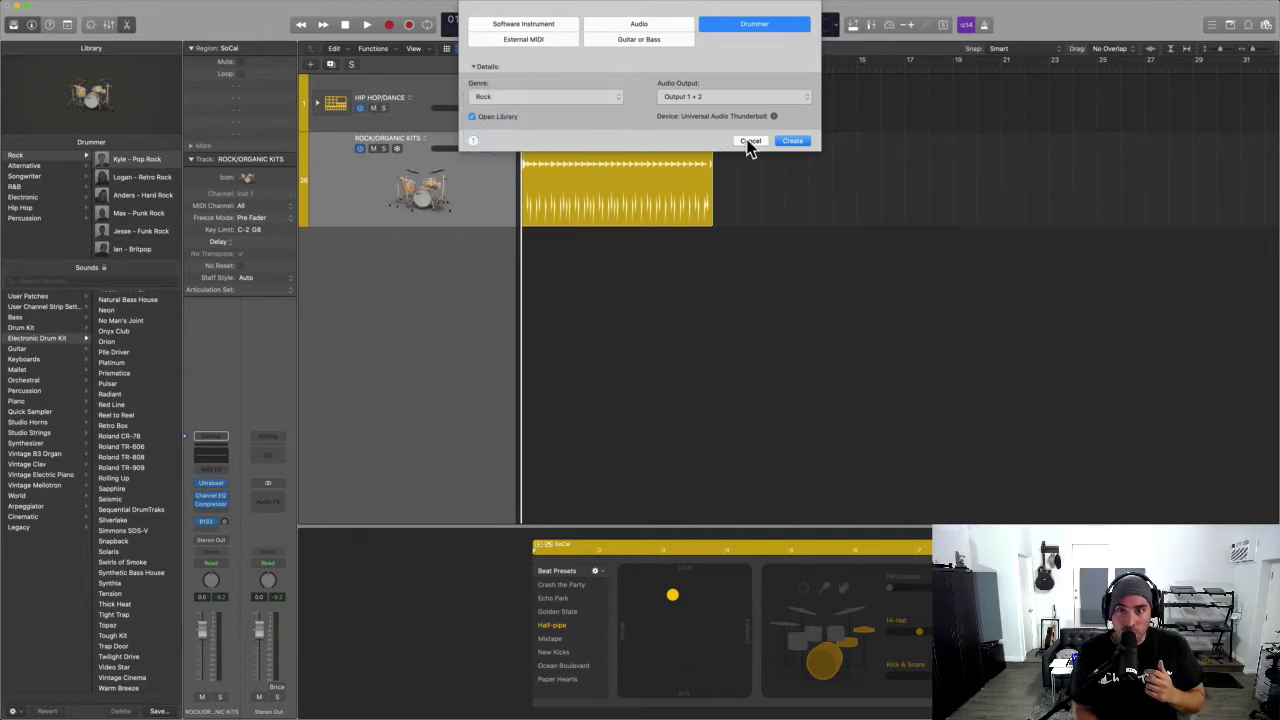
click(792, 140)
click(463, 92)
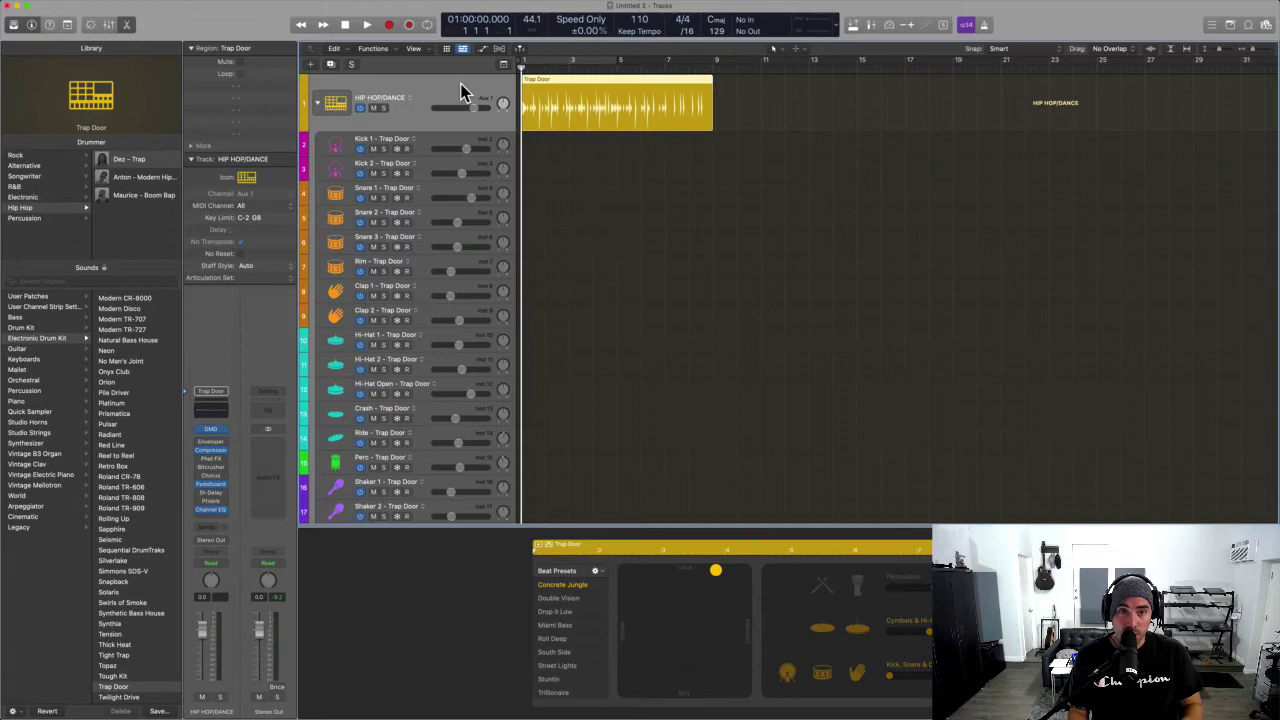
Step through the Kick 1, Kick 2 and Snare 1 pieces, collapse the stack, and open Drum Machine Designer.
key(e)
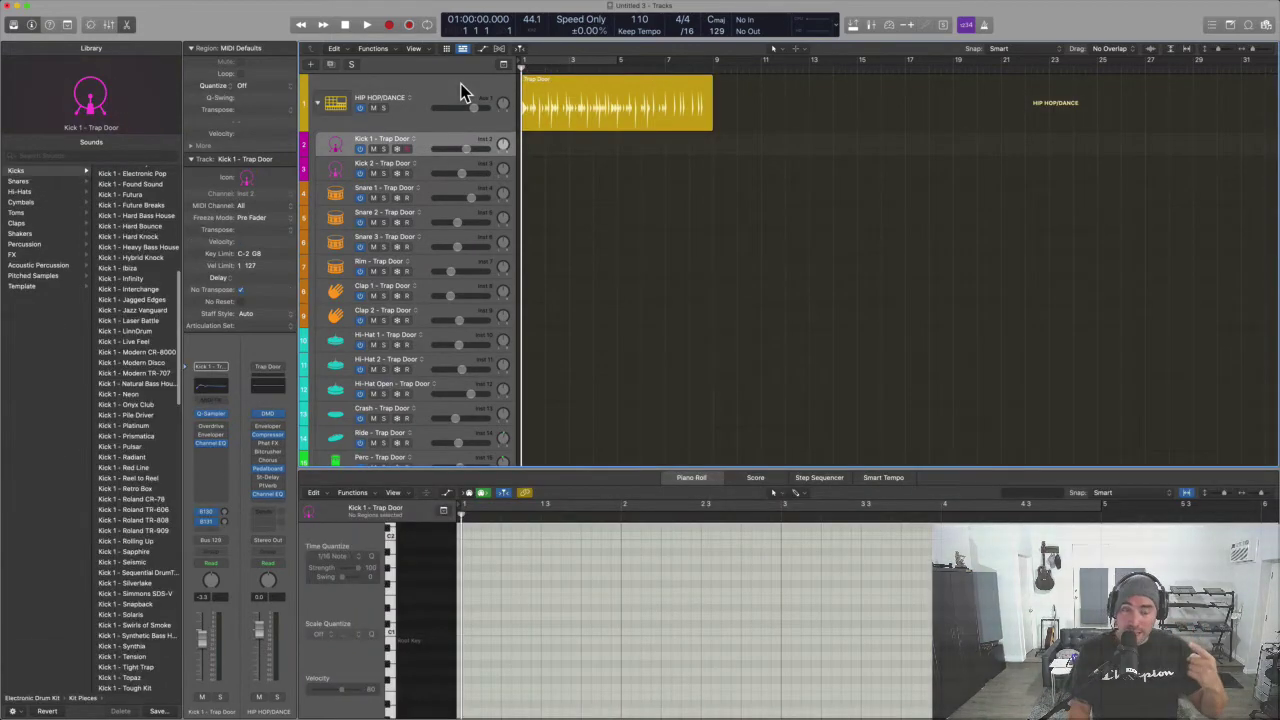
key(Down)
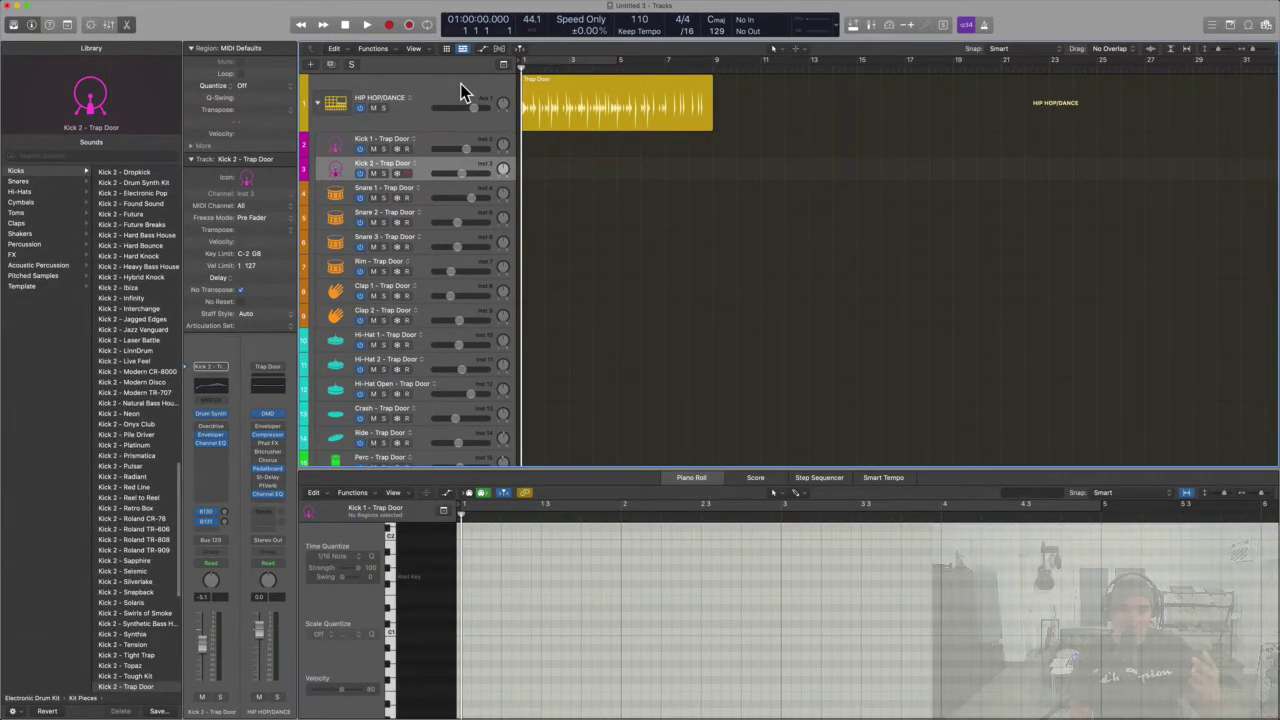
key(Down)
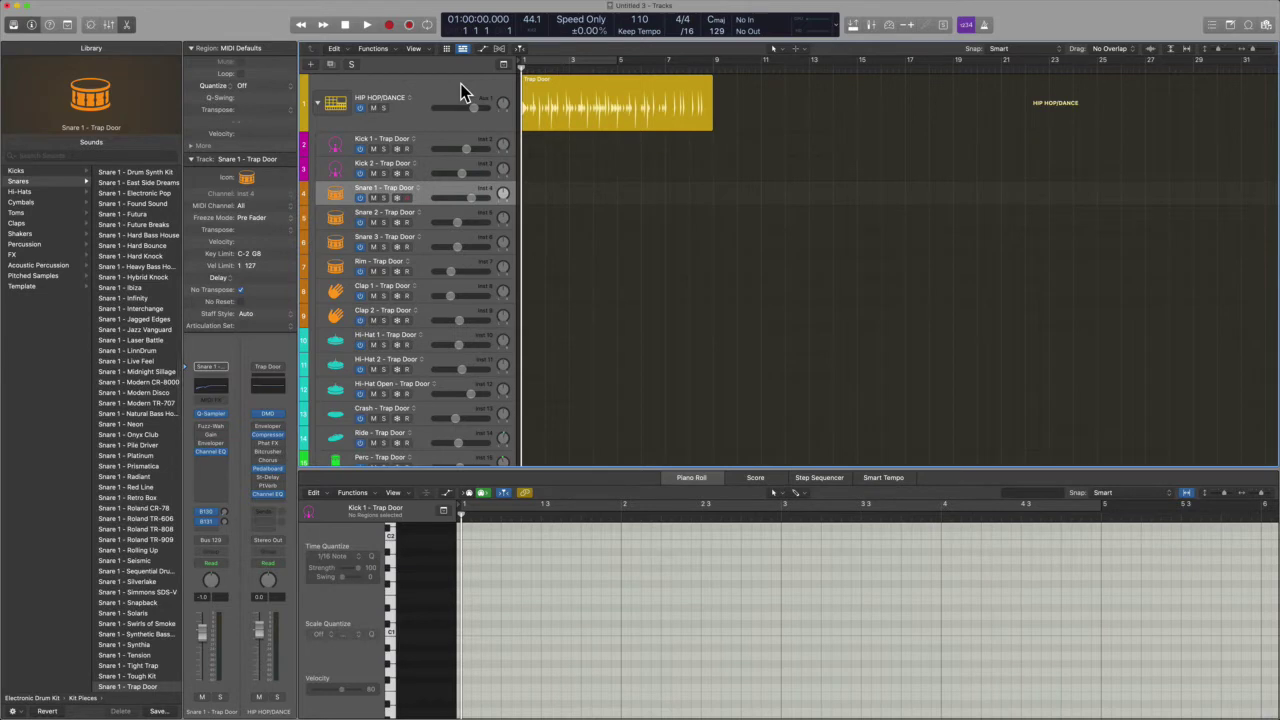
key(Up)
key(Up)
key(Up)
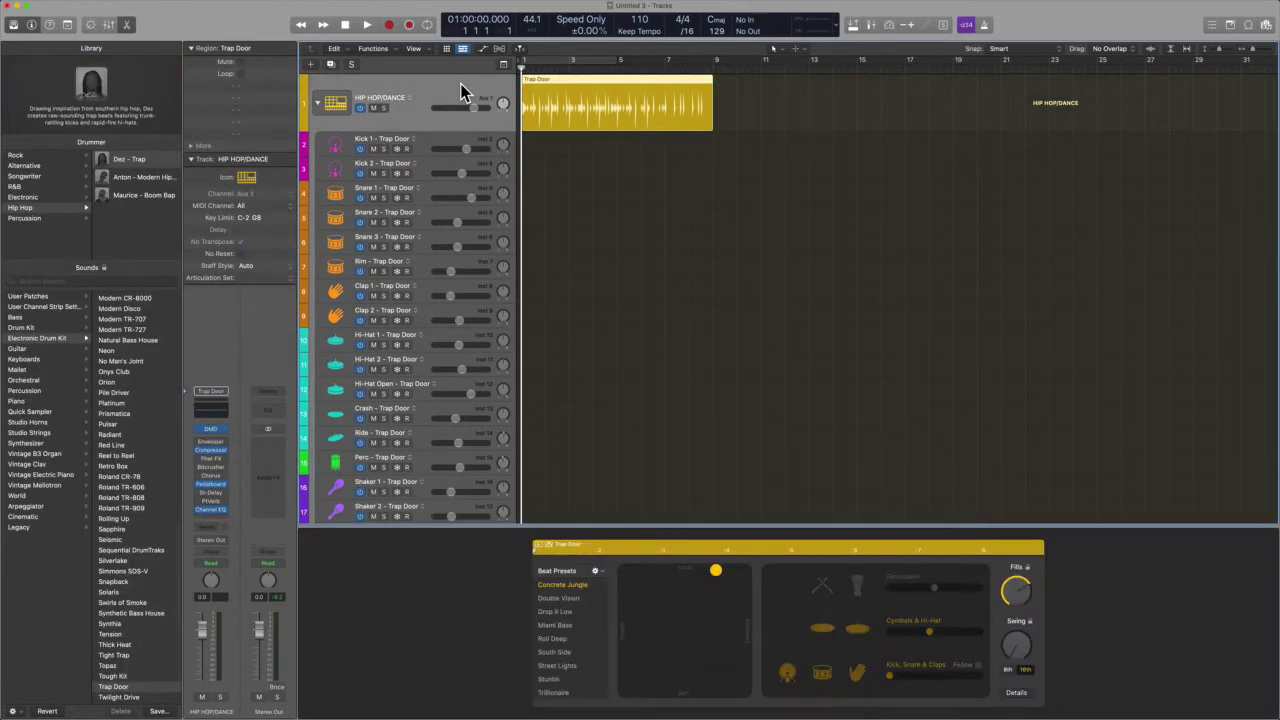
key(Left)
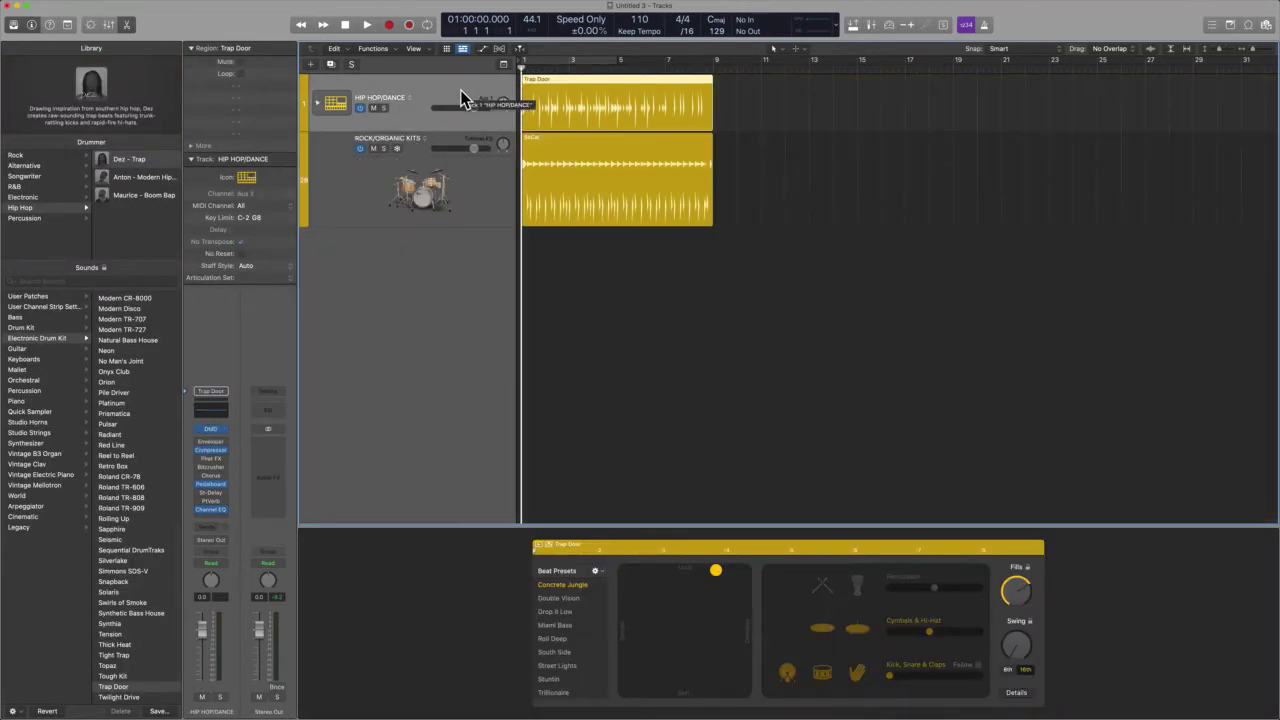
key(v)
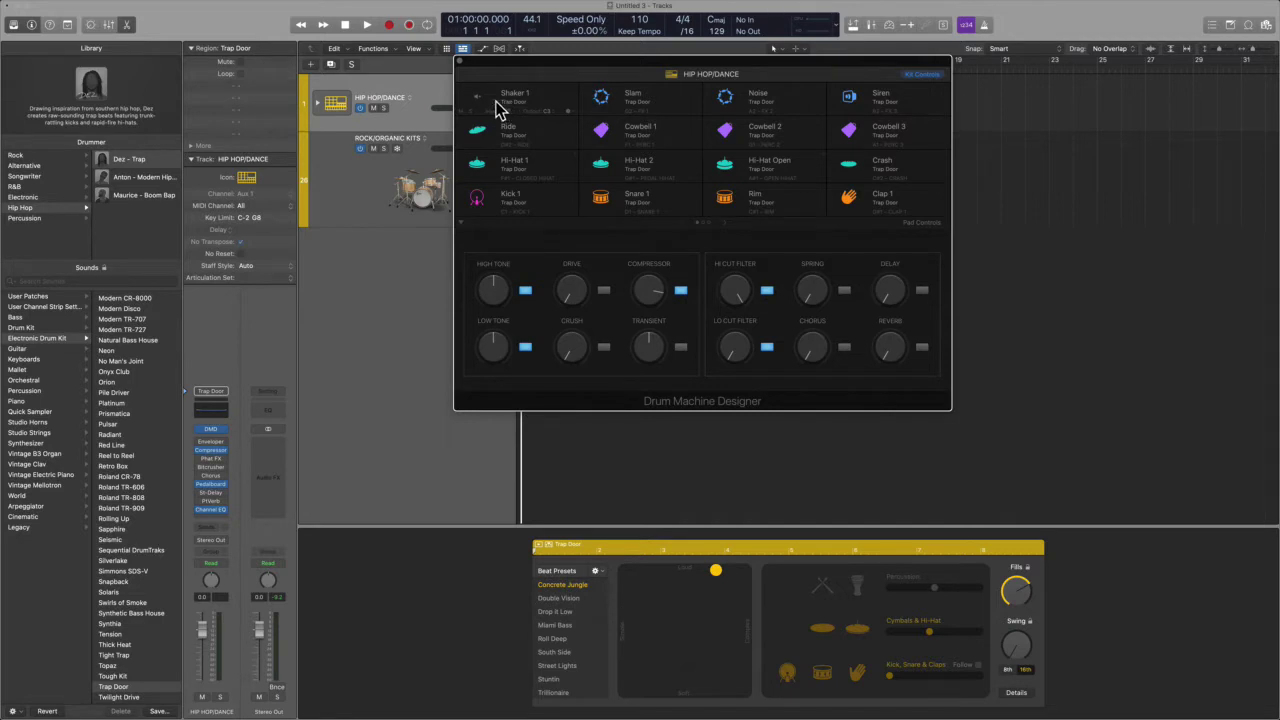
View the Slam pad's Sampler Main panel, then close the Drum Machine Designer window.
click(604, 102)
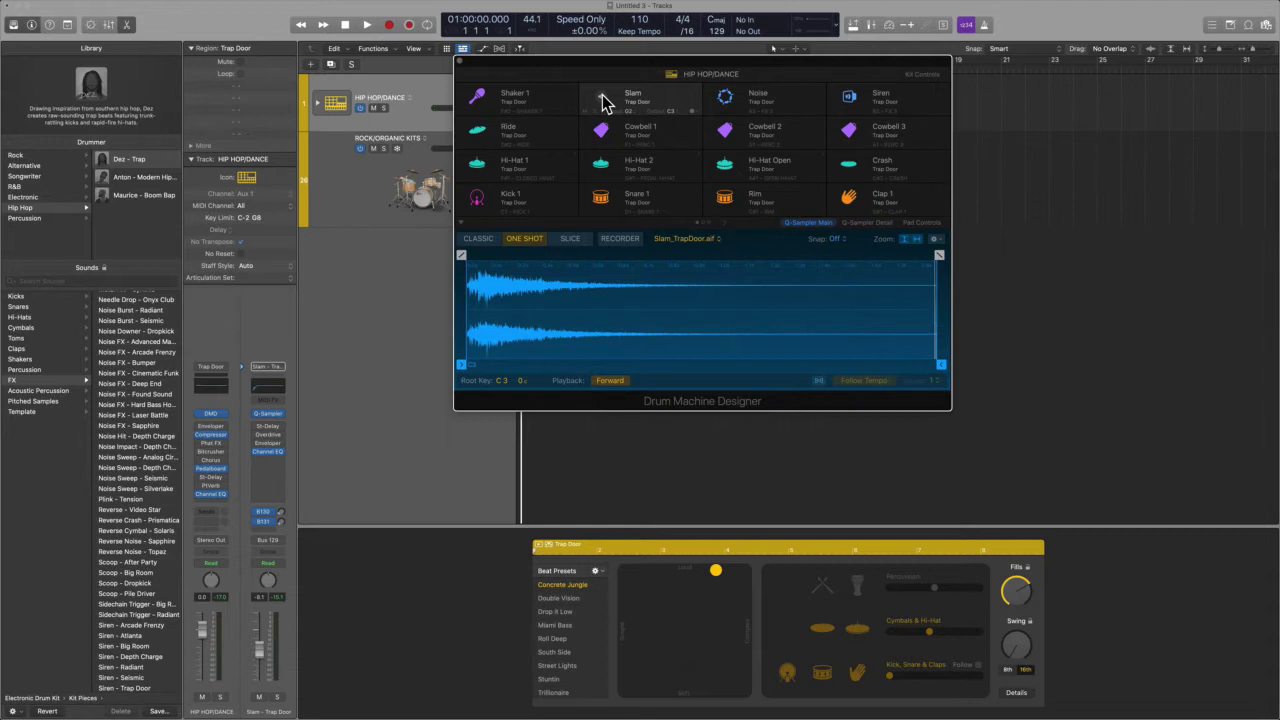
click(459, 62)
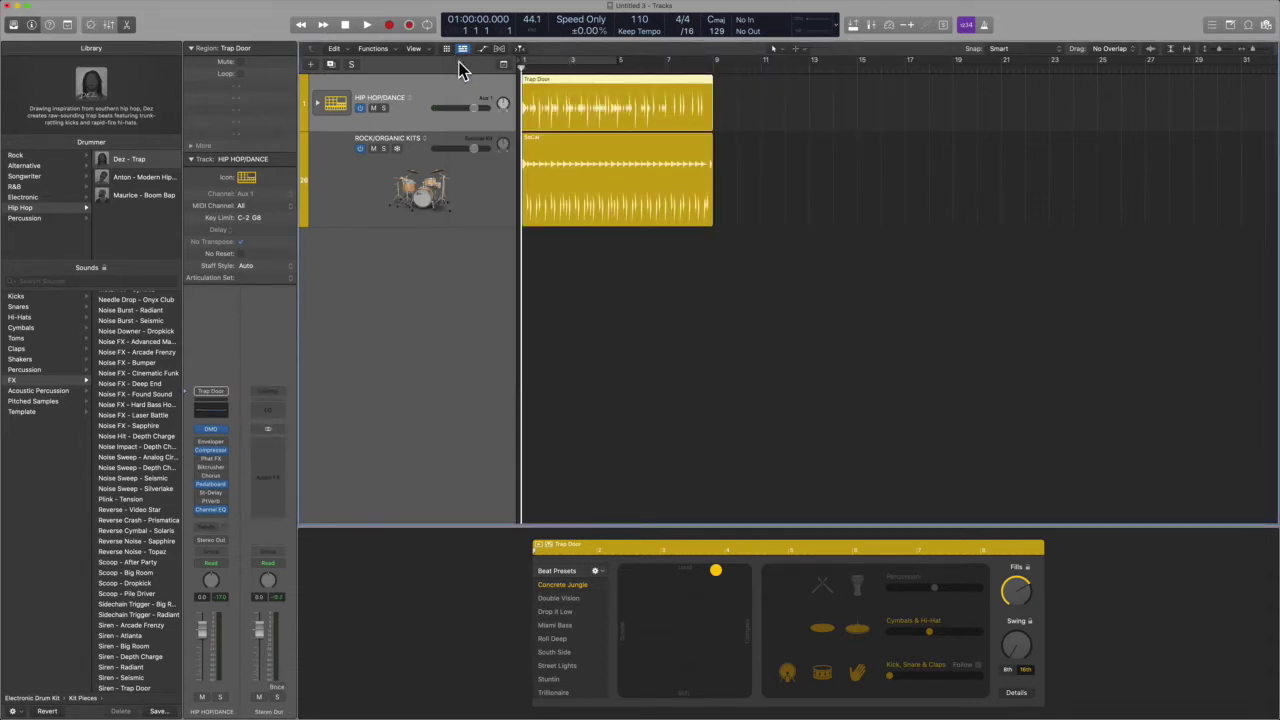
Delete the ROCK/ORGANIC KITS track and create a new Rock drummer track with the SoCal kit.
click(453, 163)
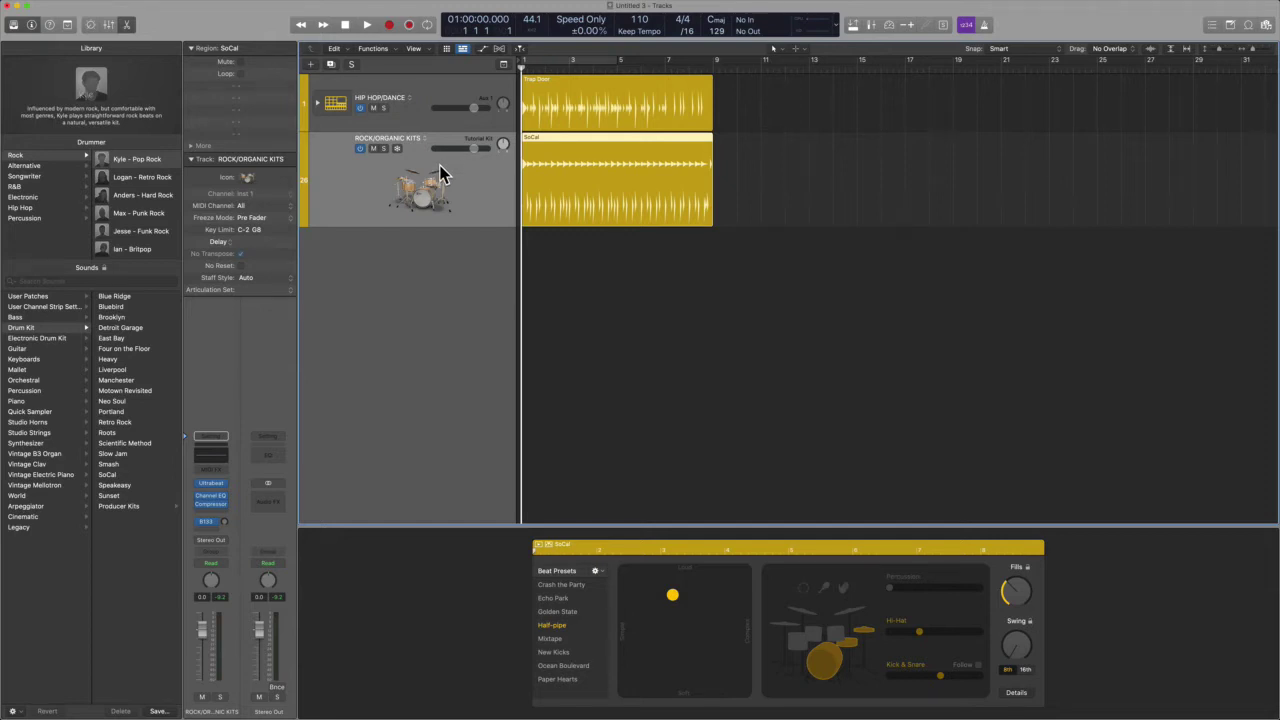
key(super+BackSpace)
key(alt+super+n)
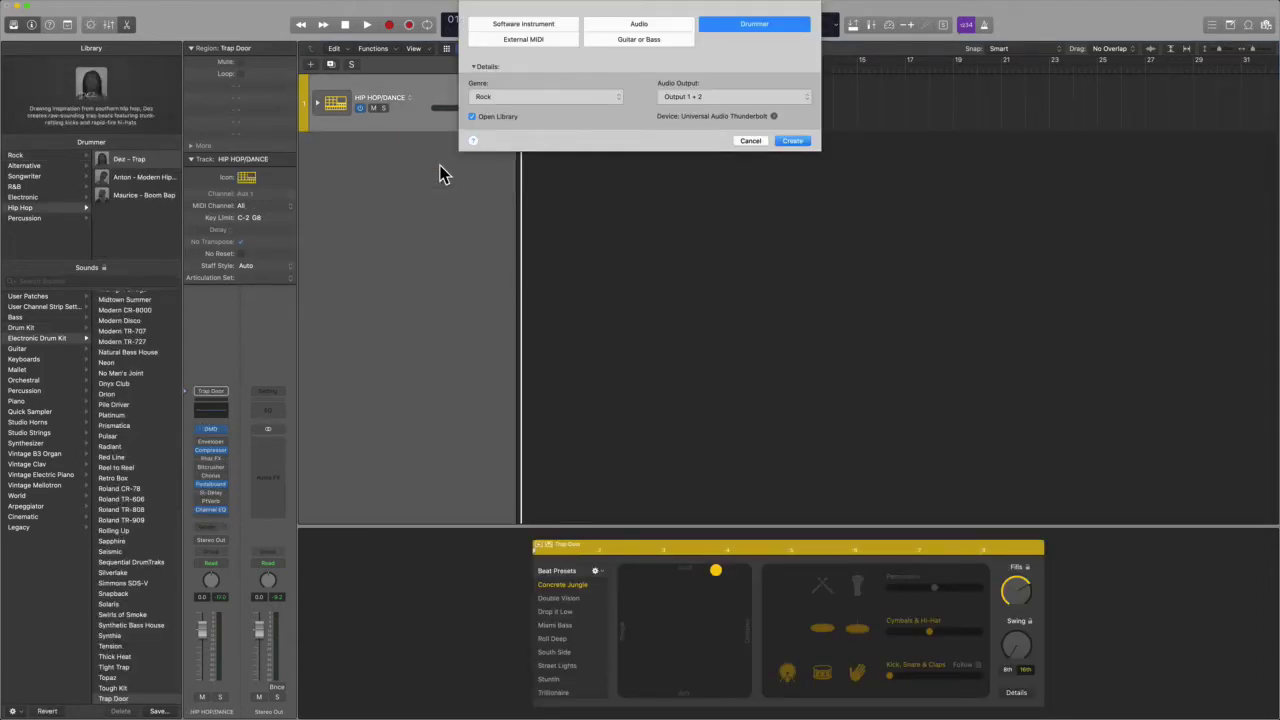
key(Return)
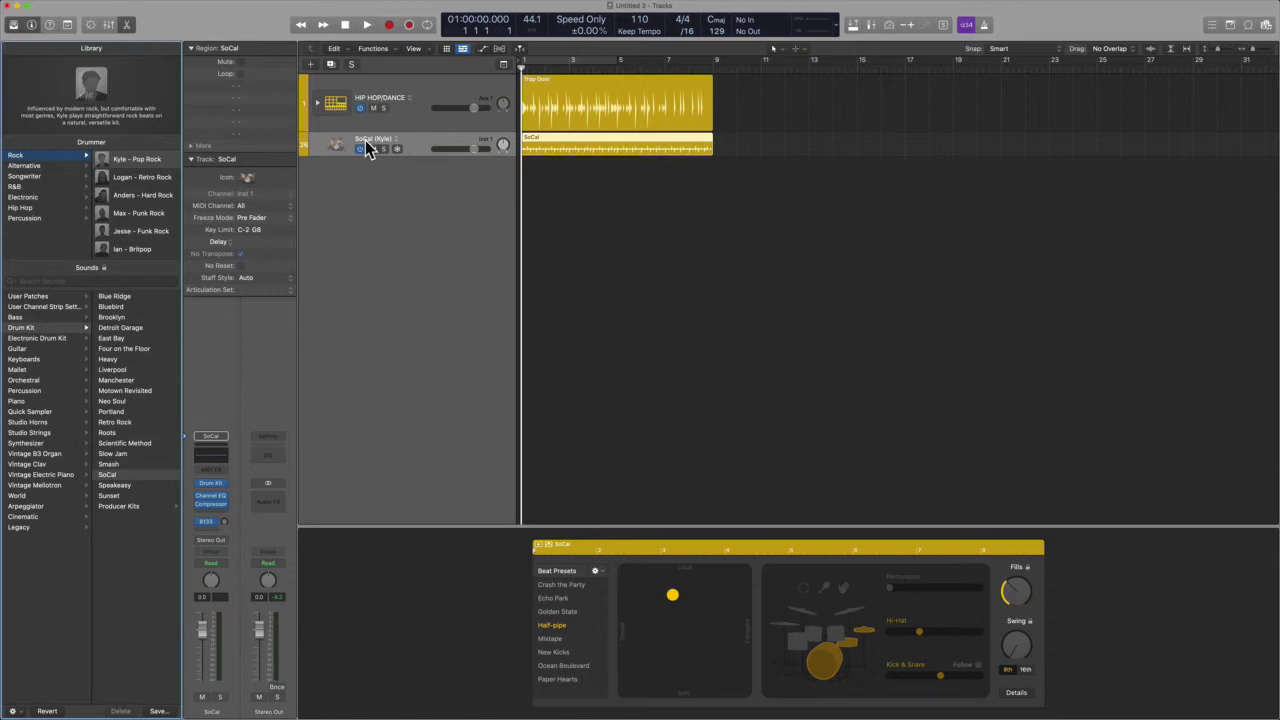
mouse_move(212, 496)
Select the SoCal (Kyle) track, drag it taller, and list instruments to replace Drum Kit Designer.
click(422, 91)
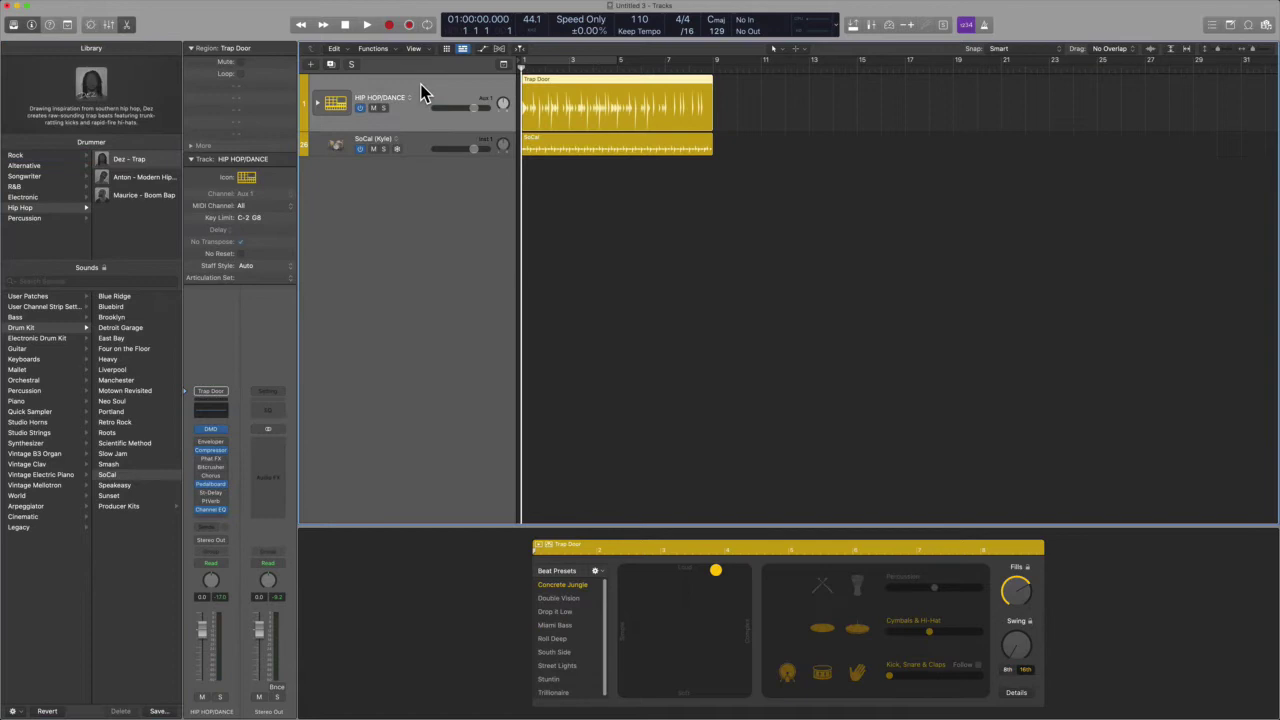
key(Down)
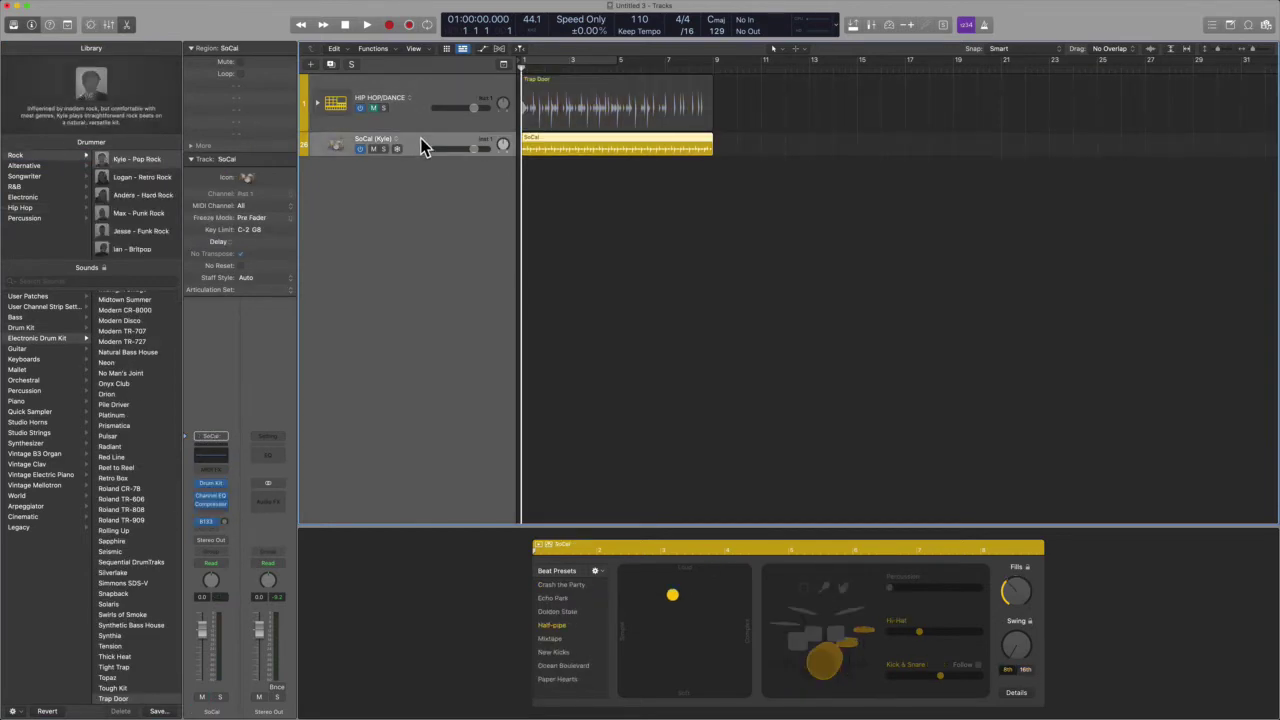
drag(418, 153, 434, 277)
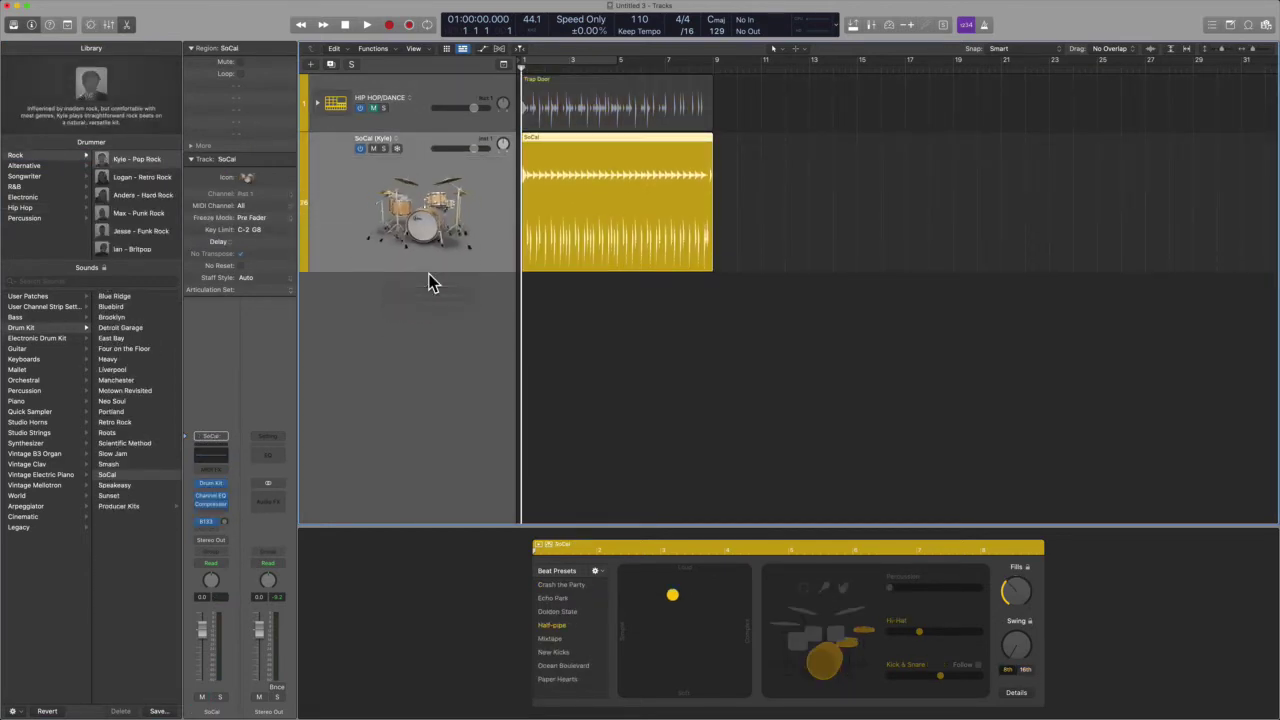
click(224, 489)
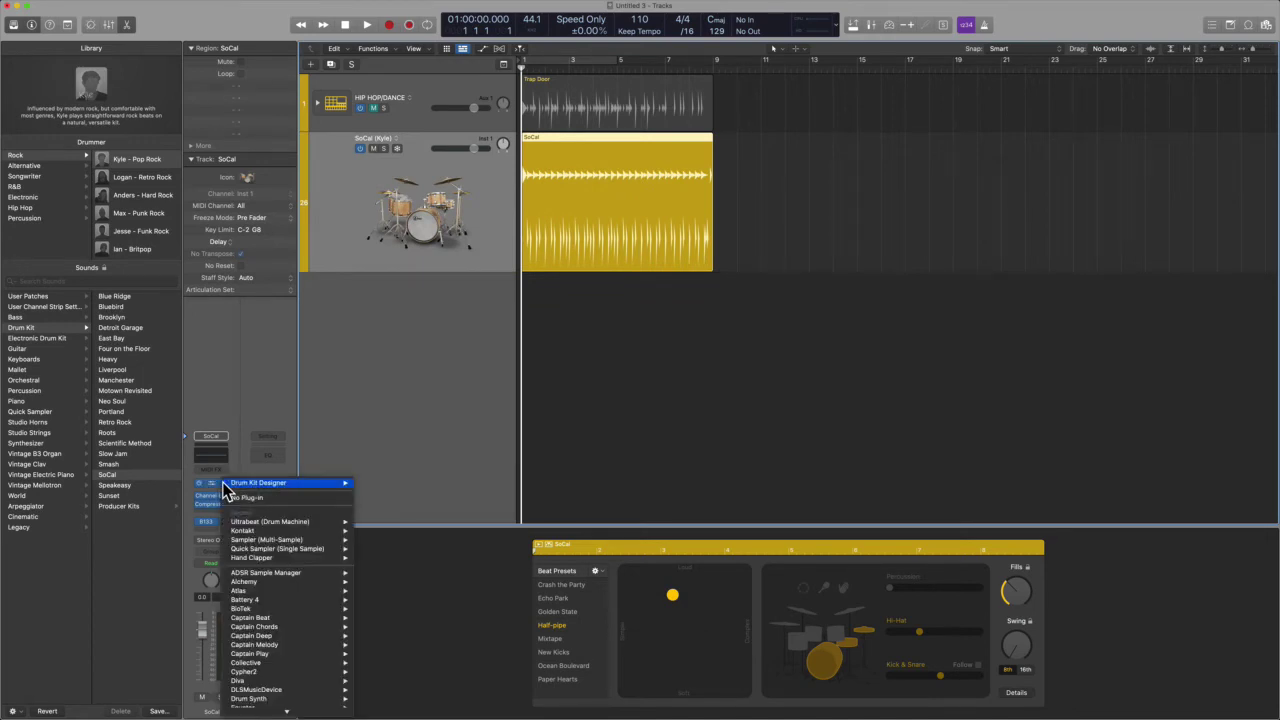
Replace the drum kit with stereo Ultrabeat loaded with the UE2 - Chillwave preset.
mouse_move(300, 522)
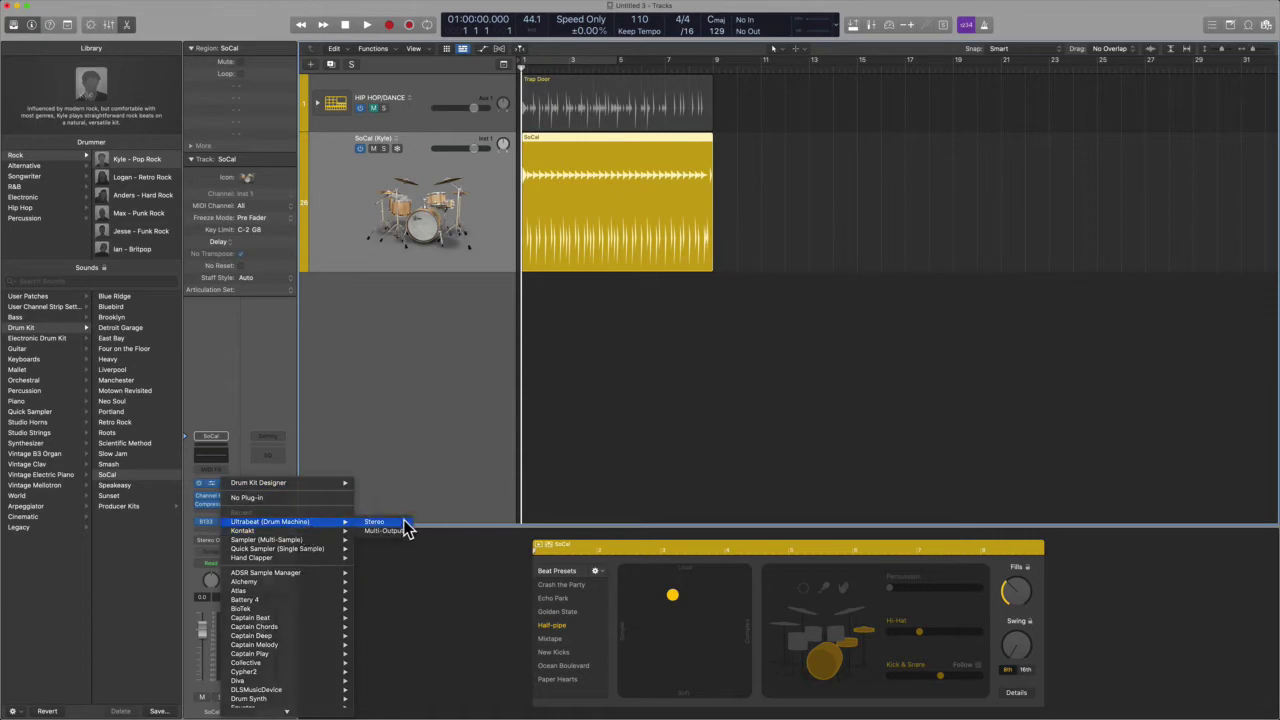
click(404, 522)
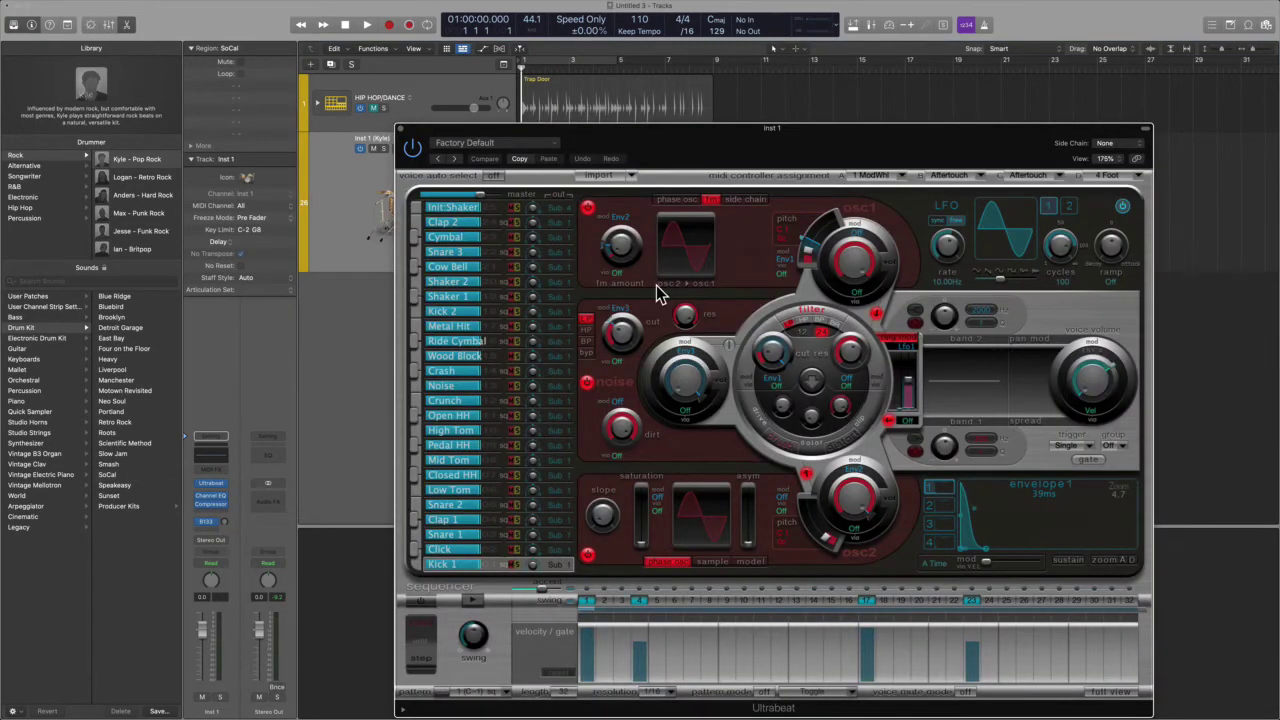
click(519, 146)
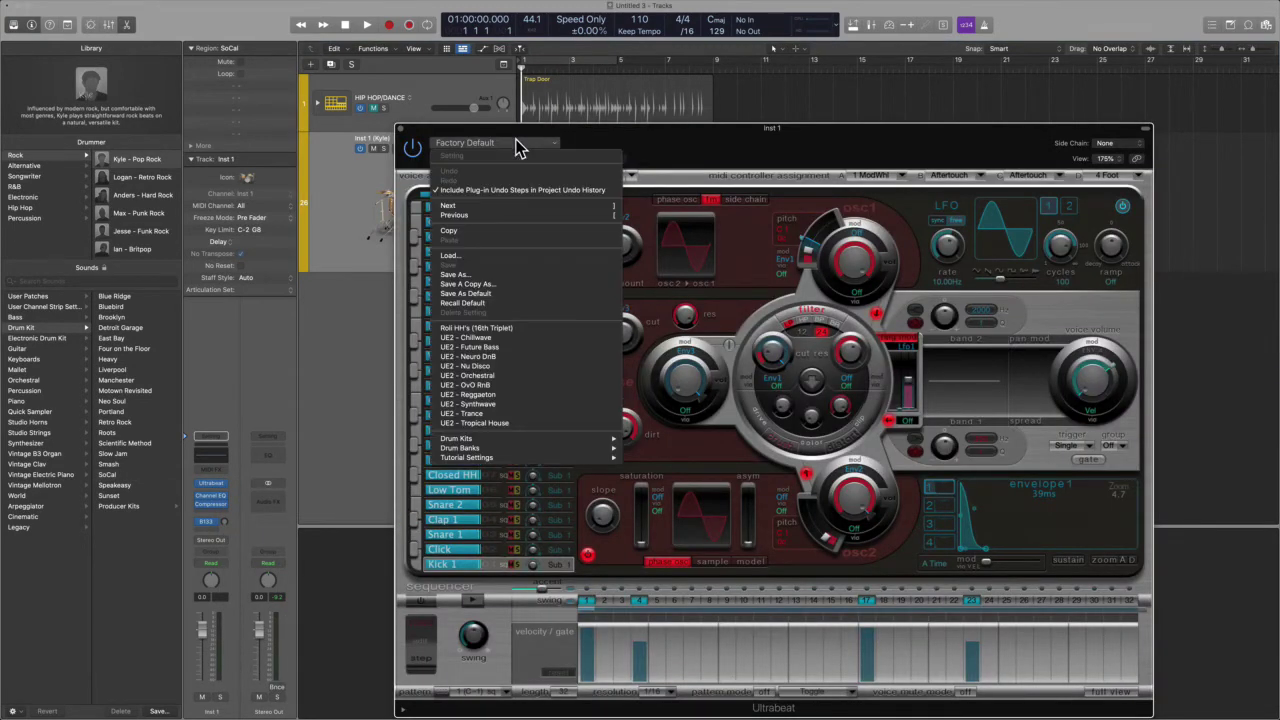
click(515, 352)
drag(708, 160, 936, 85)
drag(810, 271, 643, 189)
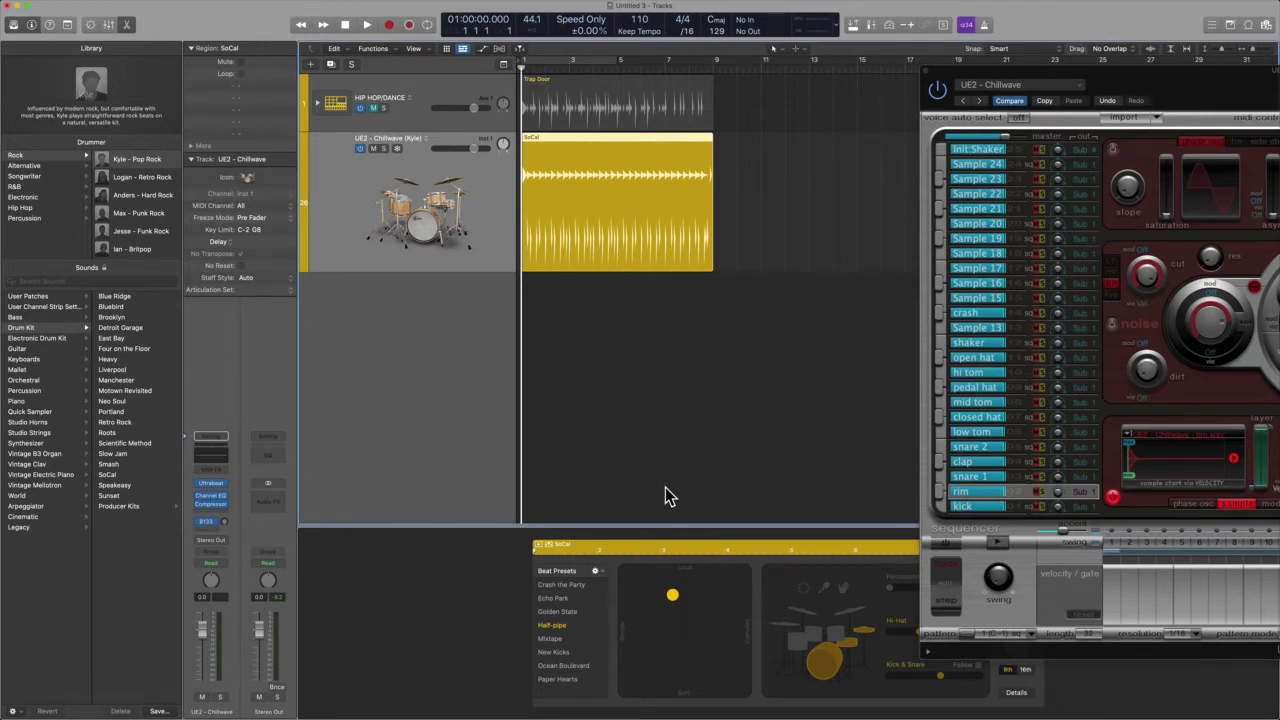
Play back, push the drummer's XY puck toward louder and more complex, then close Ultrabeat.
key(space)
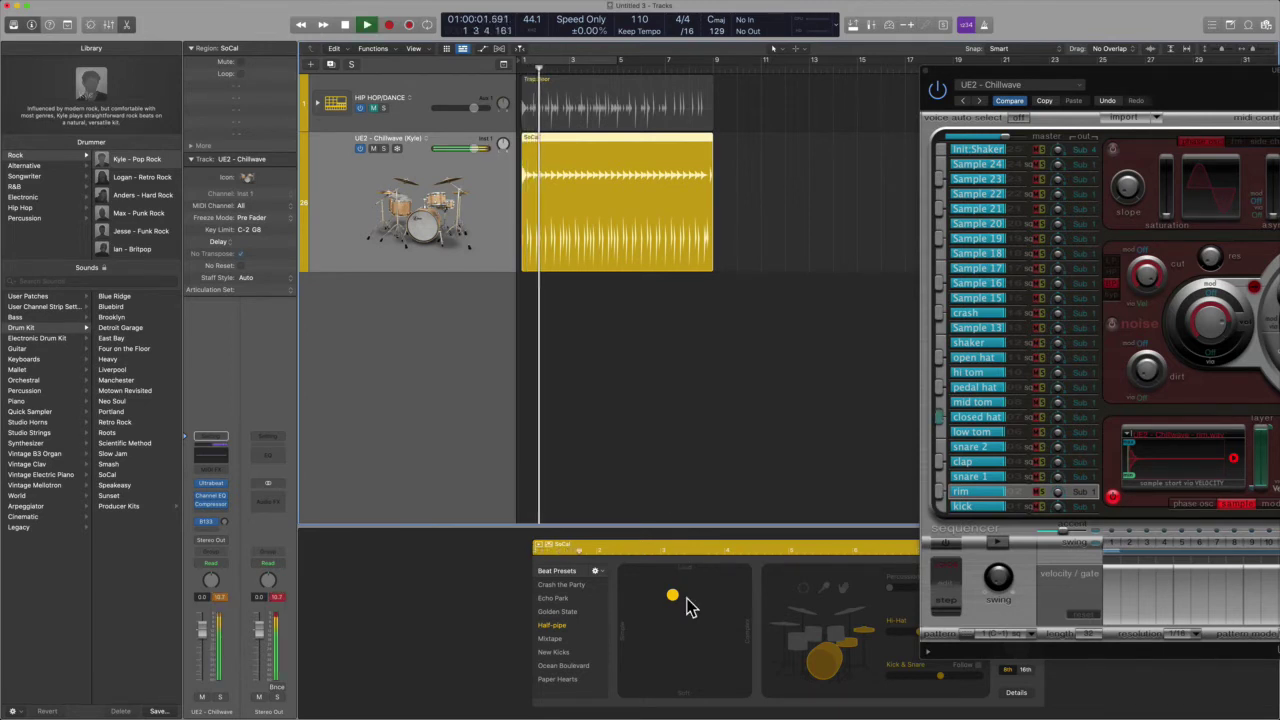
drag(672, 597, 738, 585)
click(1007, 478)
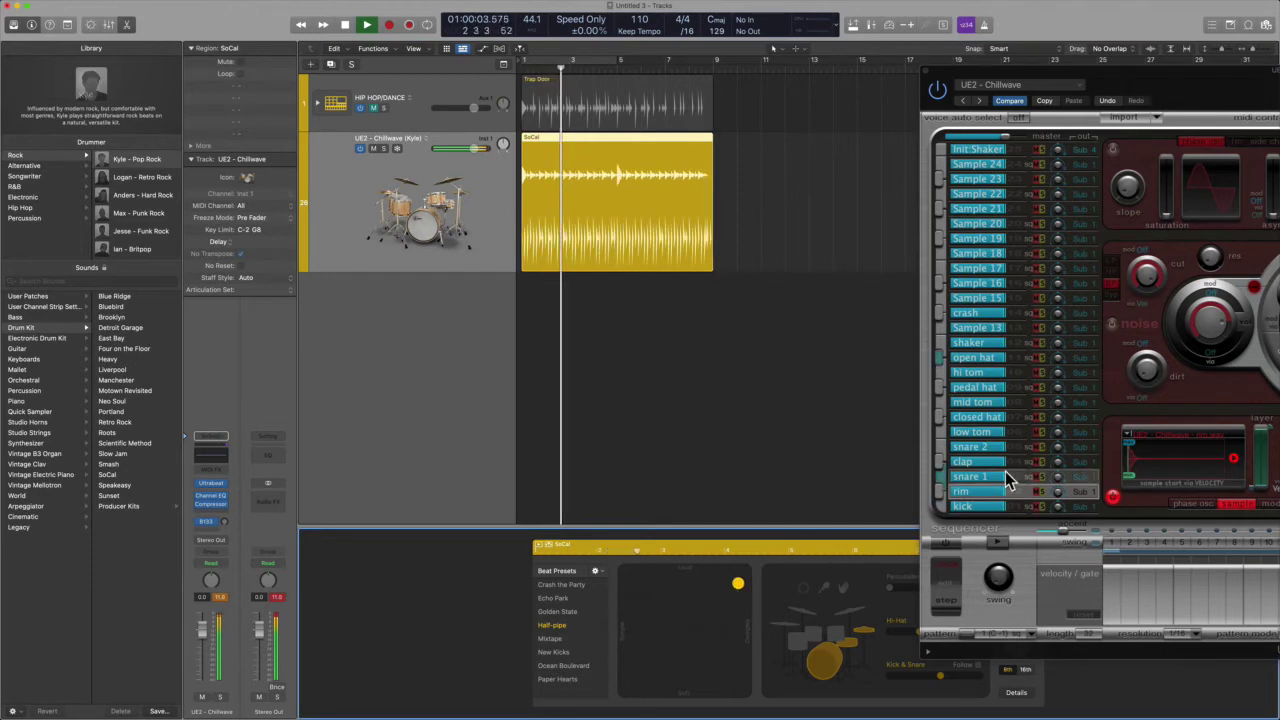
key(v)
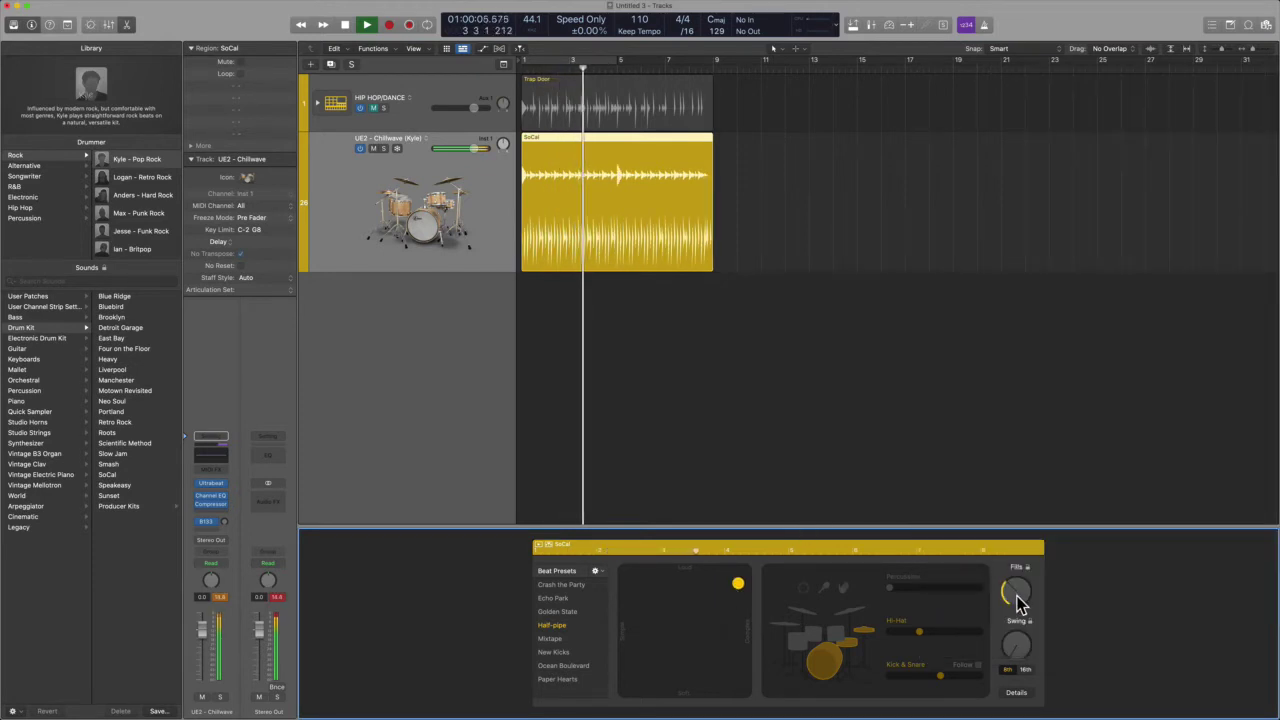
Clear the region selection, stop playback, and reopen the Ultrabeat window.
click(729, 427)
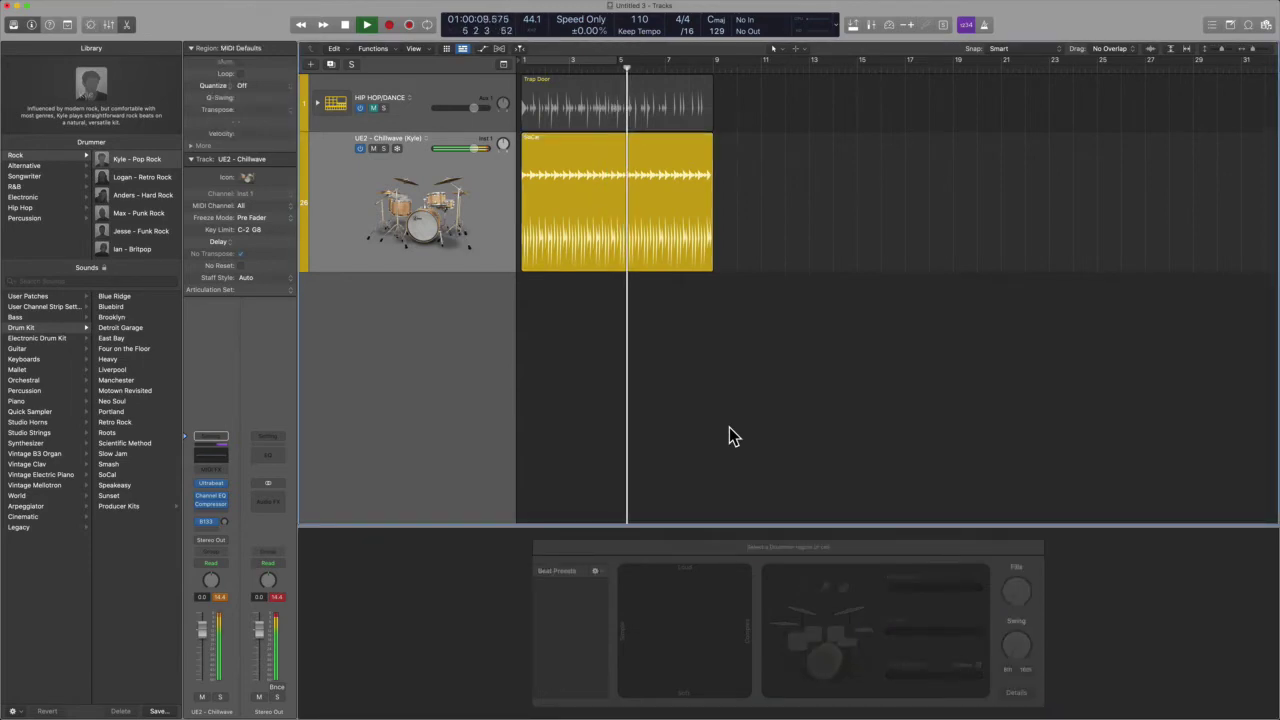
key(space)
key(v)
Reposition the Ultrabeat window while selecting the Trap Door and then the SoCal region.
drag(1157, 78, 700, 82)
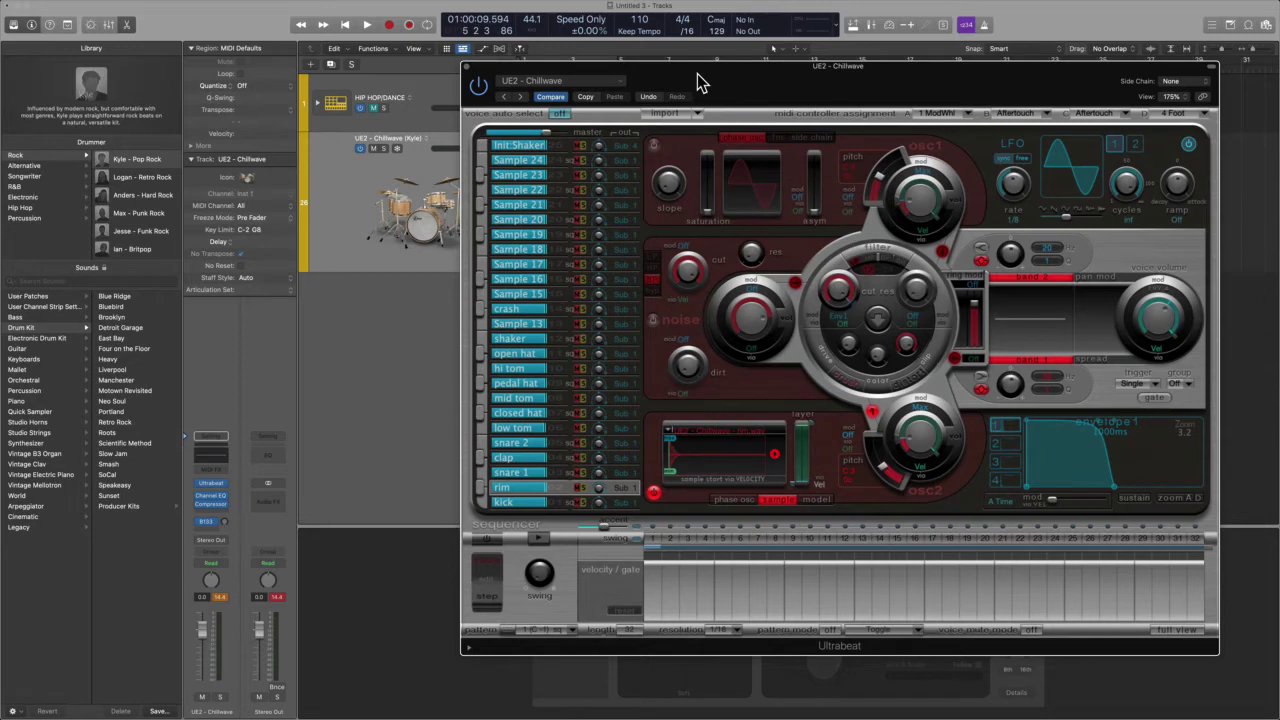
drag(697, 73, 975, 70)
click(613, 108)
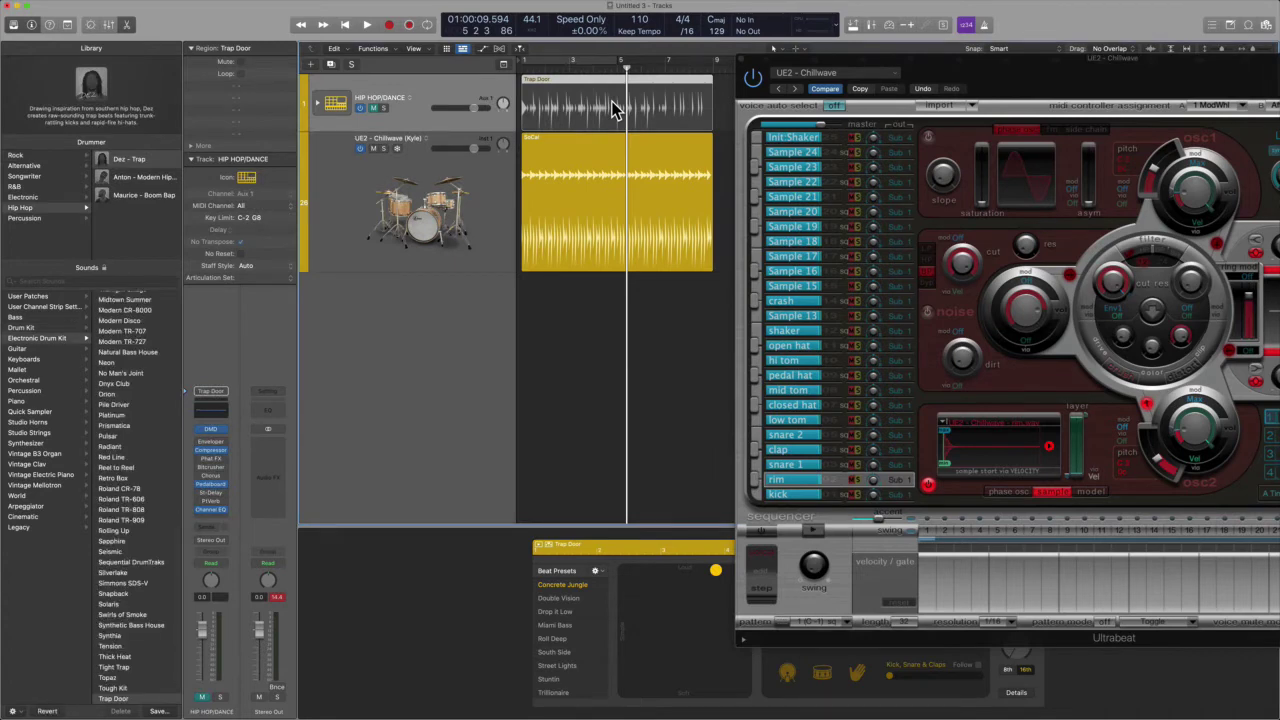
click(617, 166)
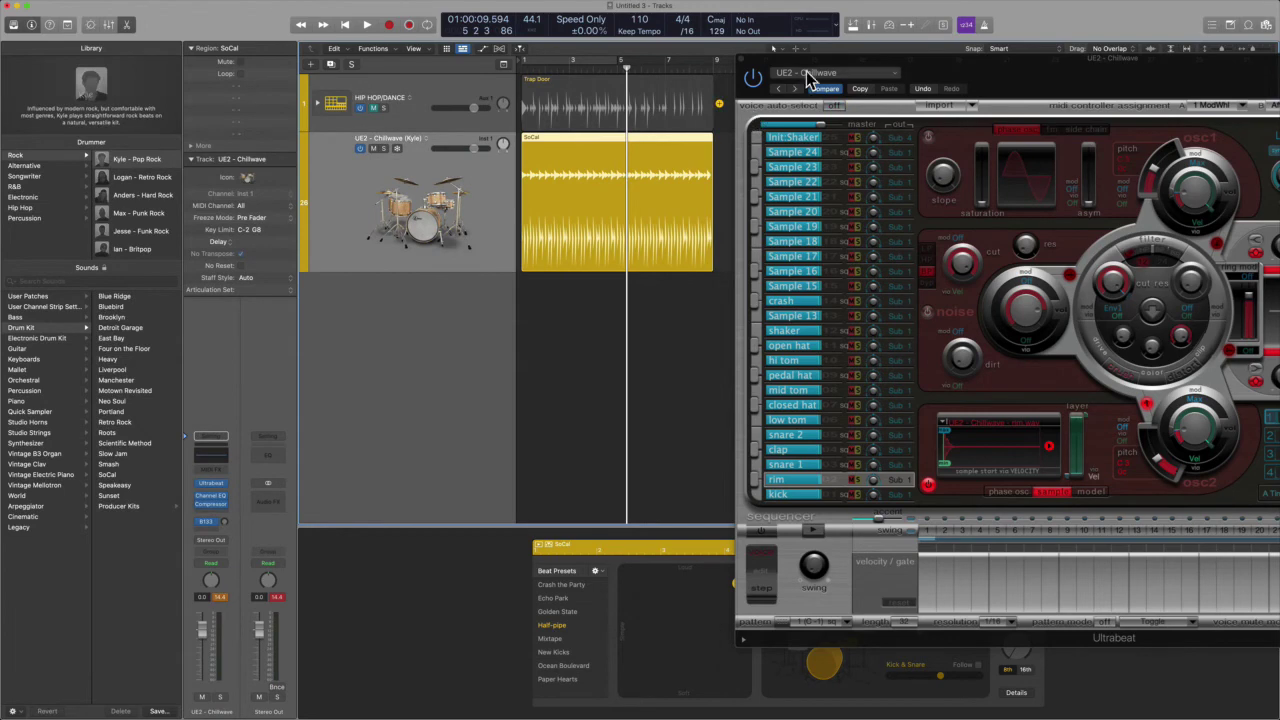
drag(991, 74, 692, 81)
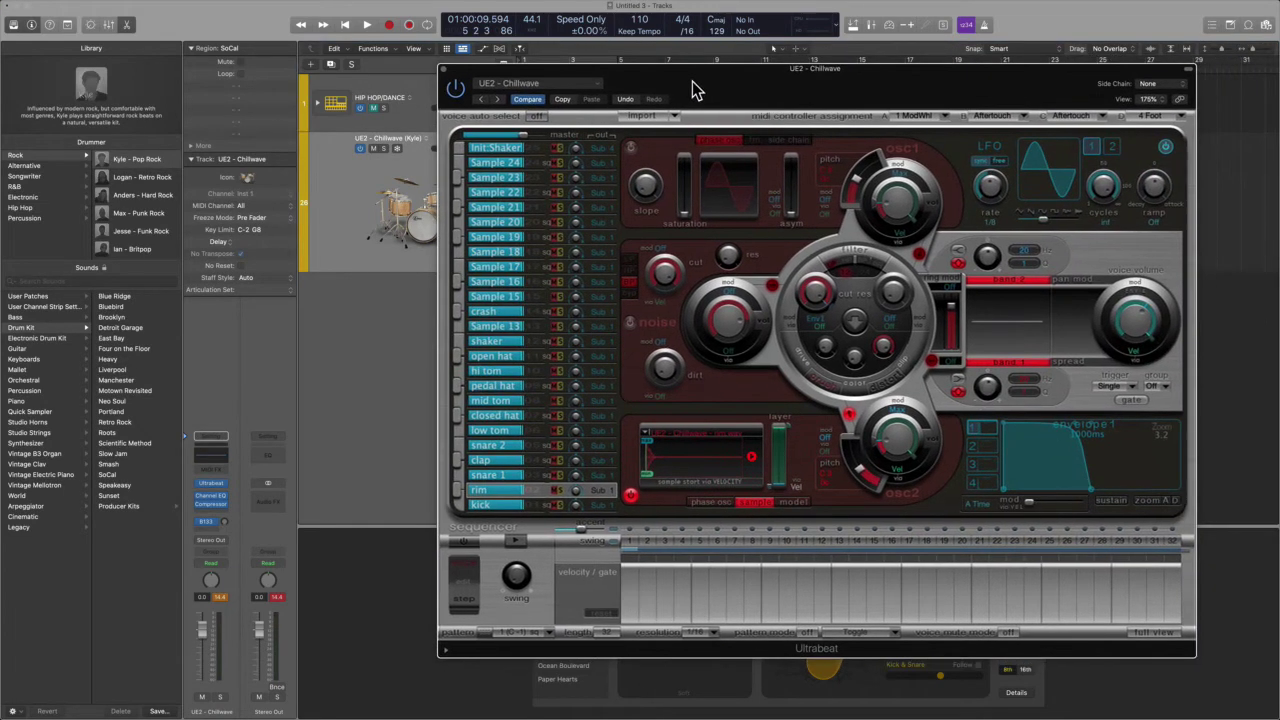
Pick a kit from the Drum Kits submenu of Ultrabeat's preset menu, then close Ultrabeat.
click(580, 84)
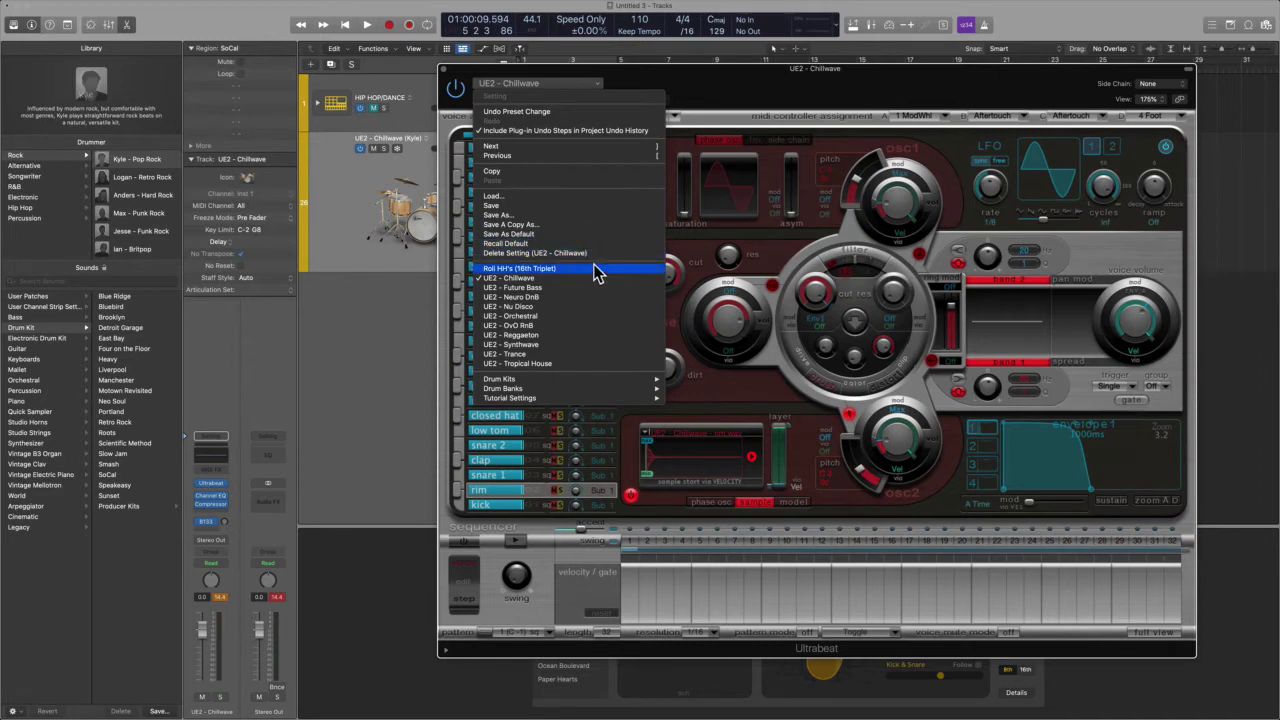
mouse_move(601, 379)
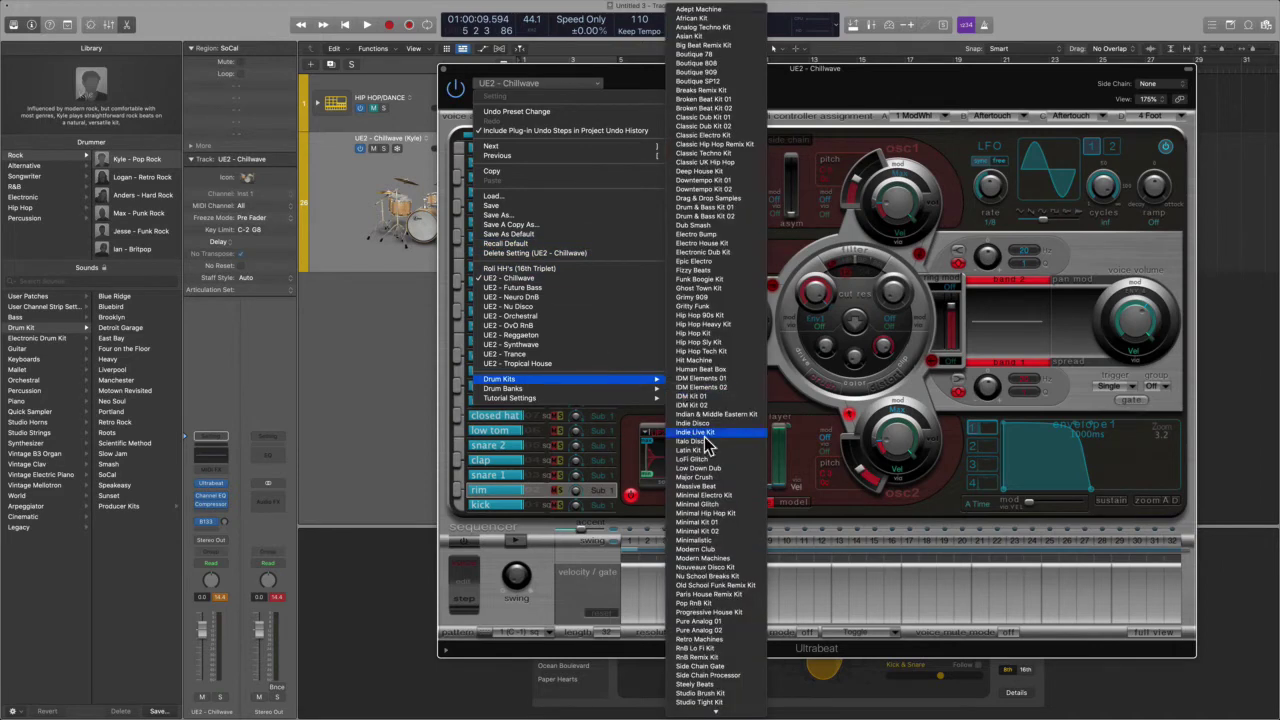
scroll(731, 686, down, 3)
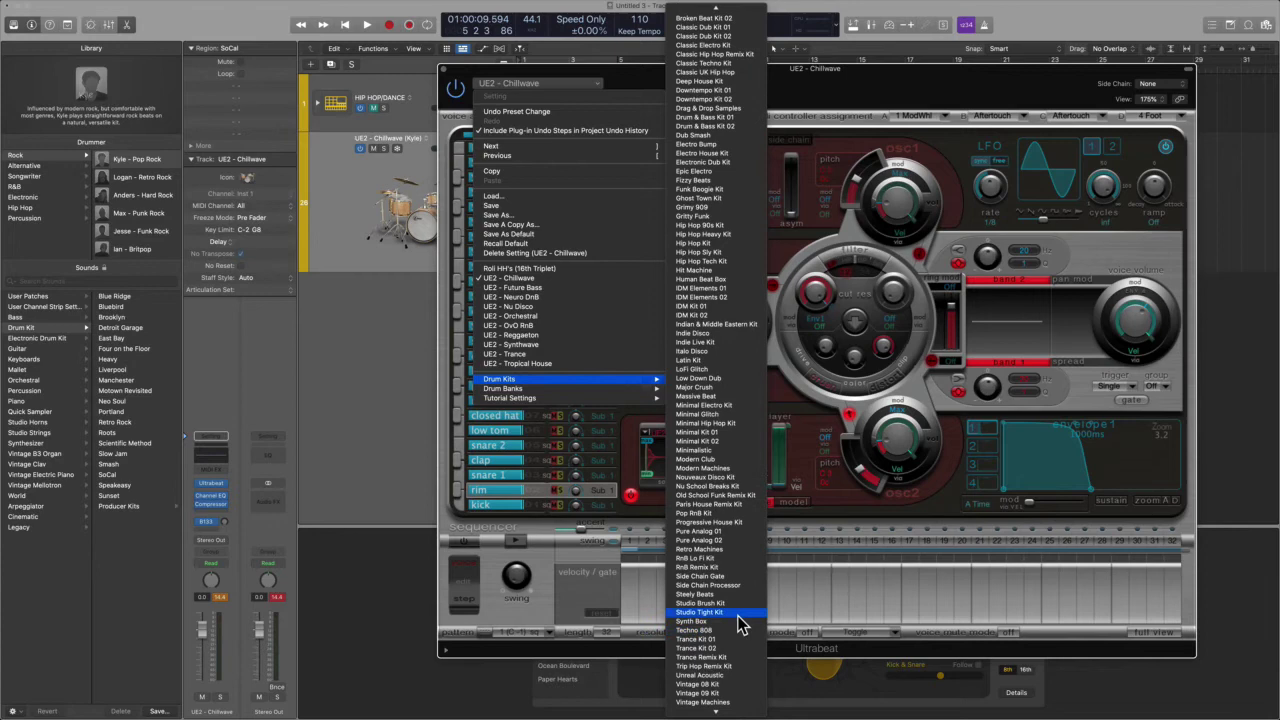
click(725, 677)
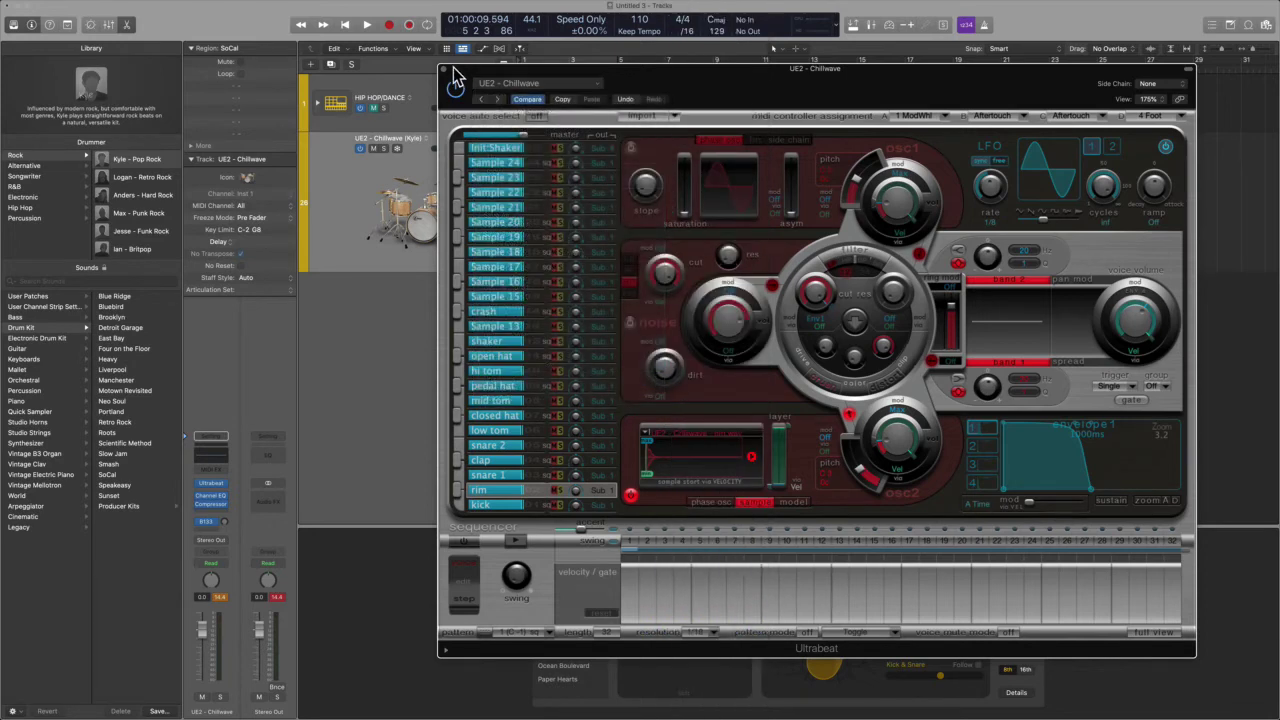
click(444, 67)
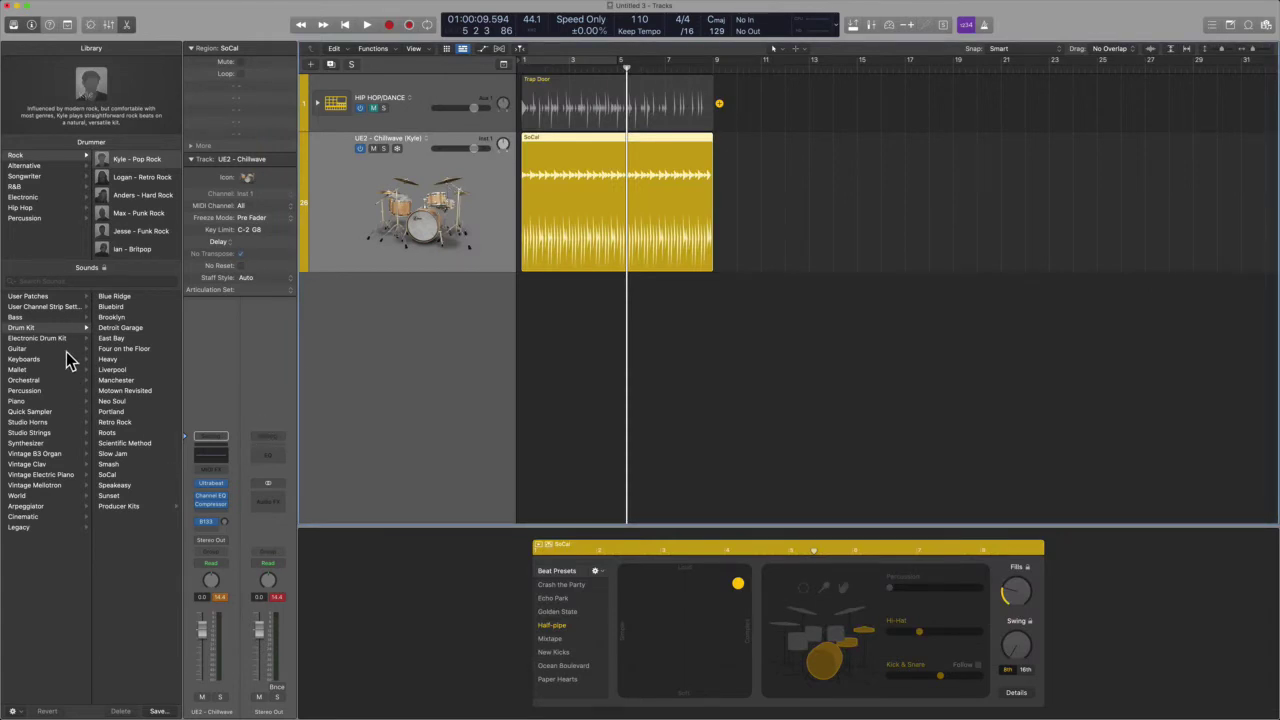
Load Electronic Drum Kit > Kit Pieces > Template > Empty Quick Sampler from the Library onto the track.
click(38, 338)
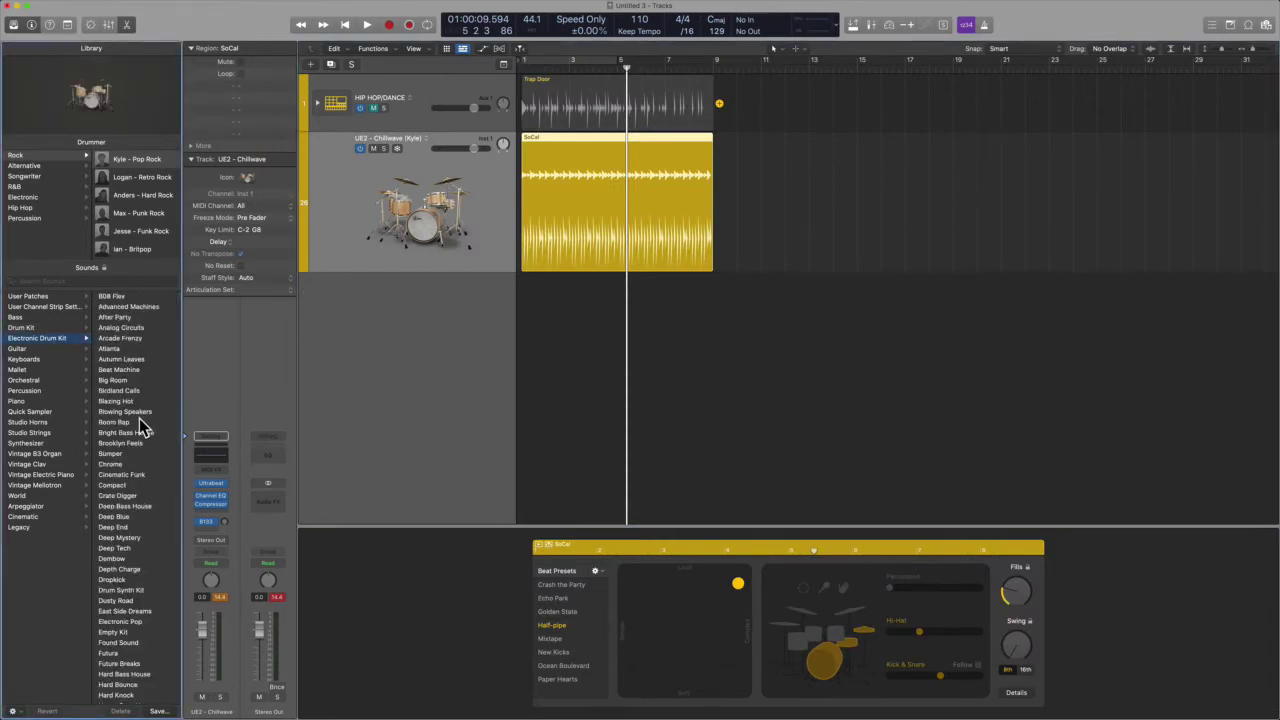
scroll(139, 427, down, 5)
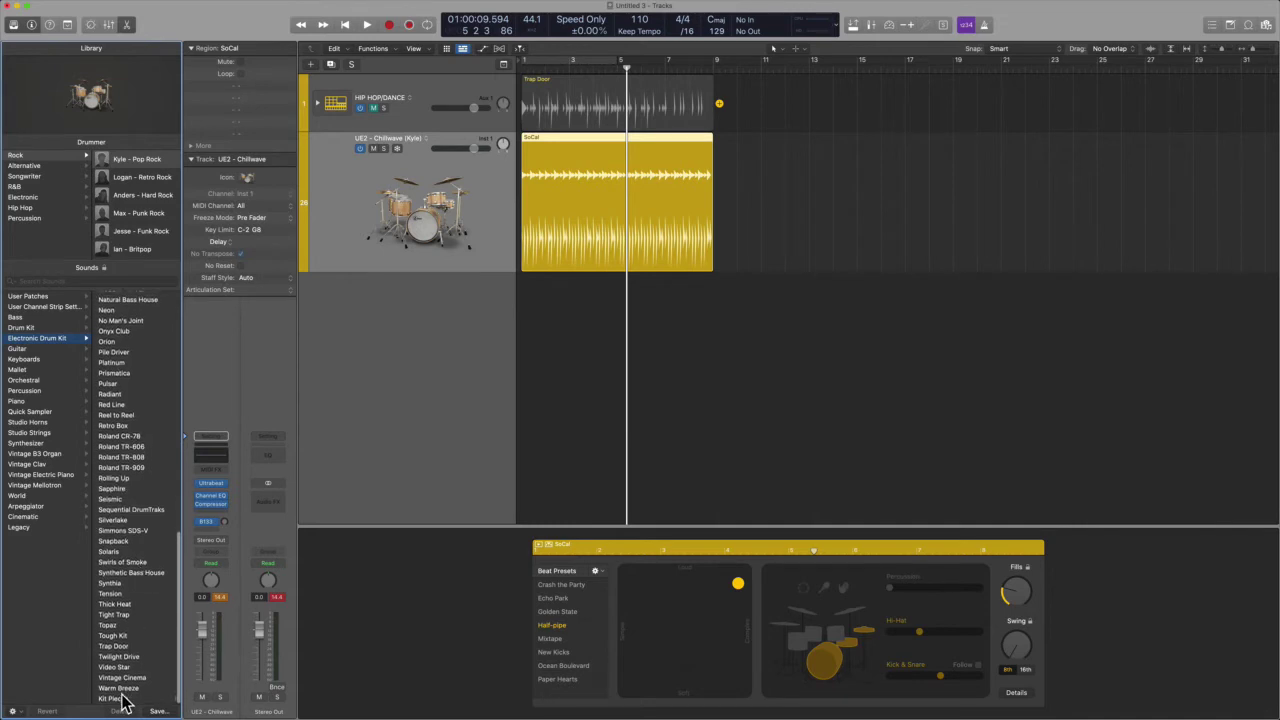
click(121, 700)
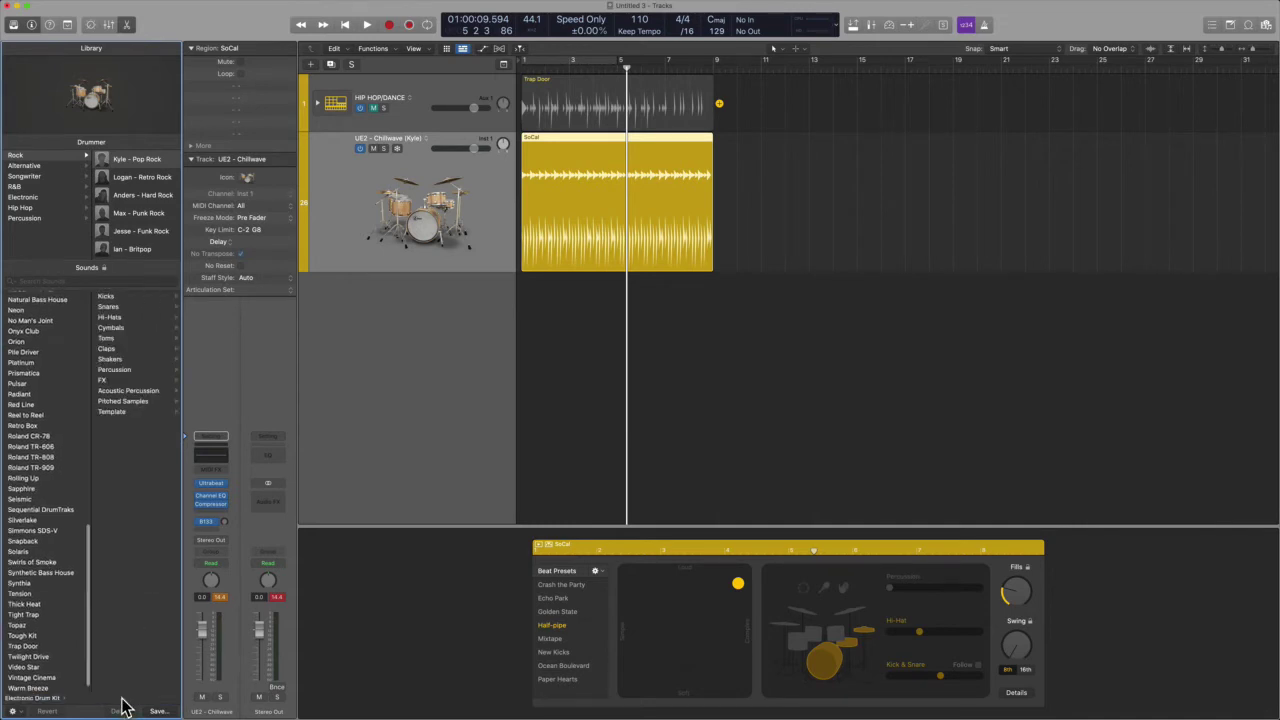
click(121, 414)
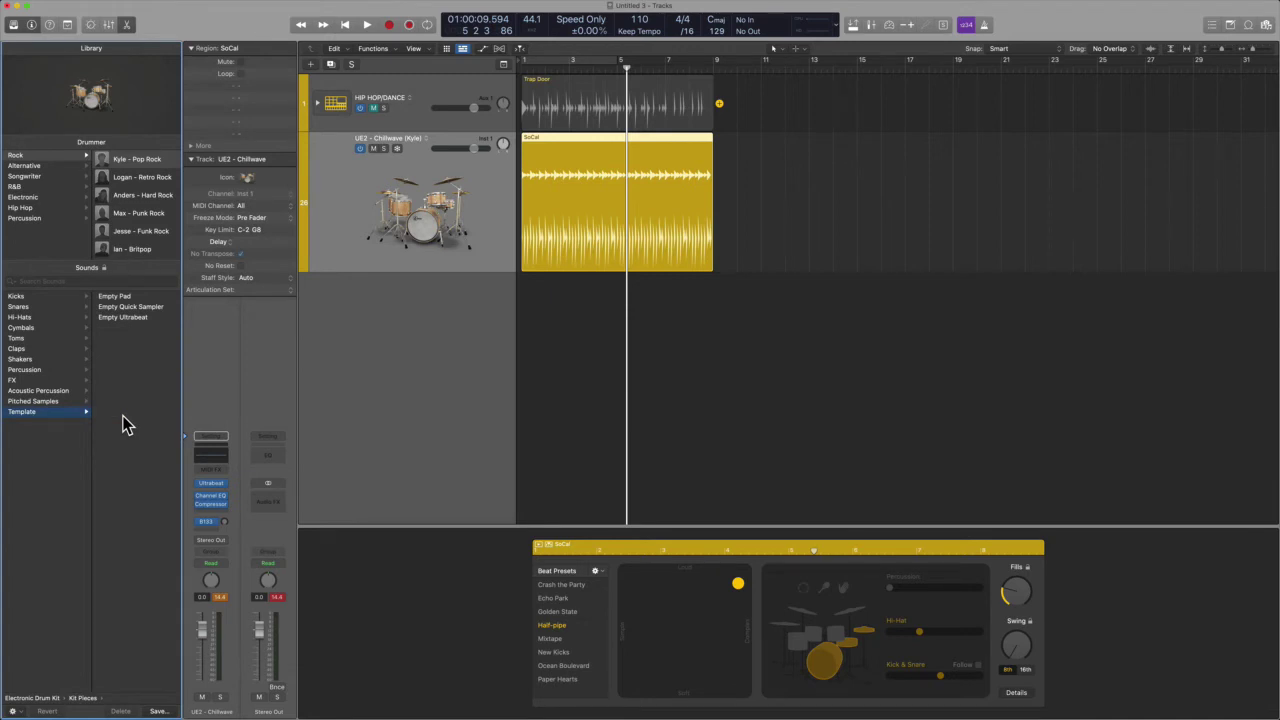
click(142, 310)
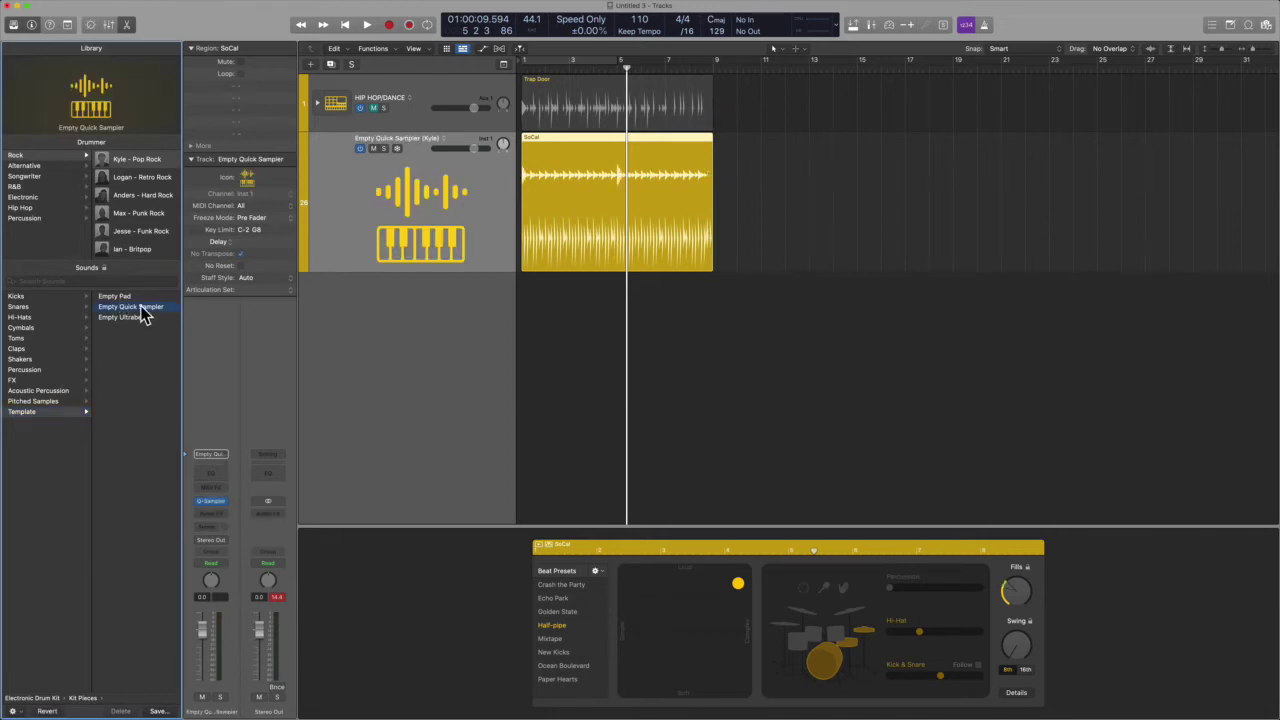
Load the Arpeggiator > Futuristic Bass preset into the Quick Sampler instrument.
click(211, 502)
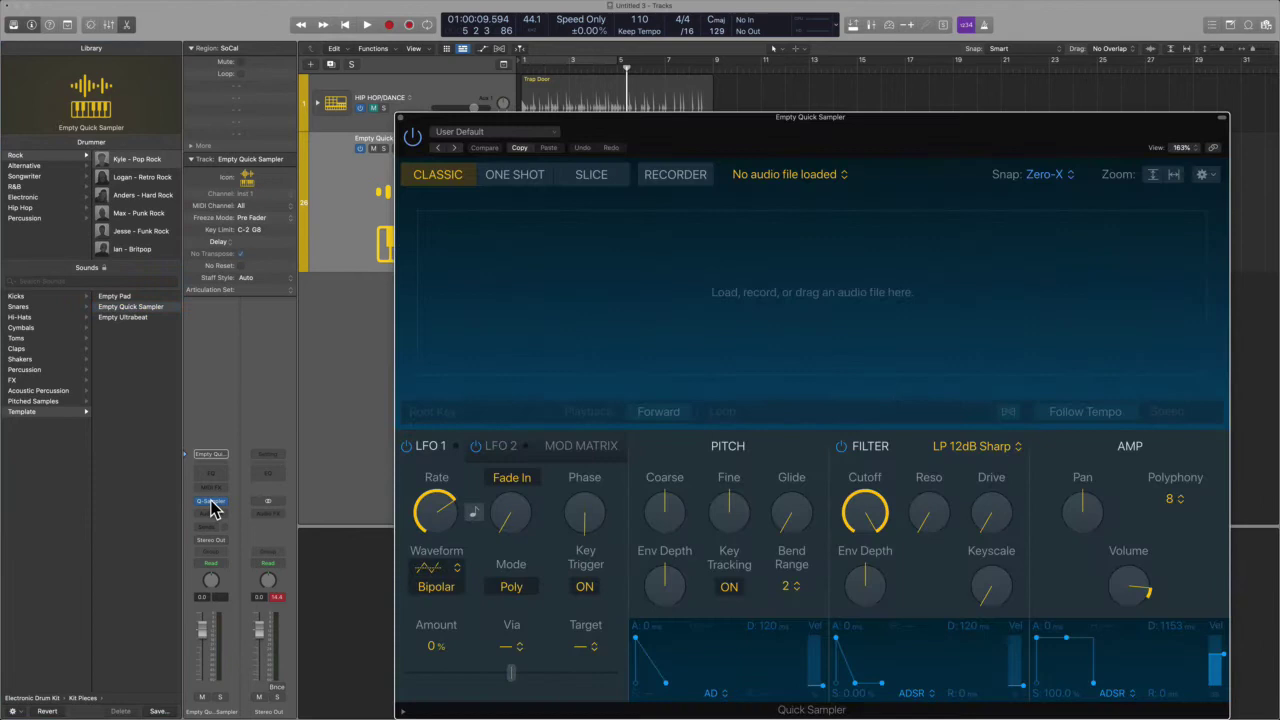
click(537, 134)
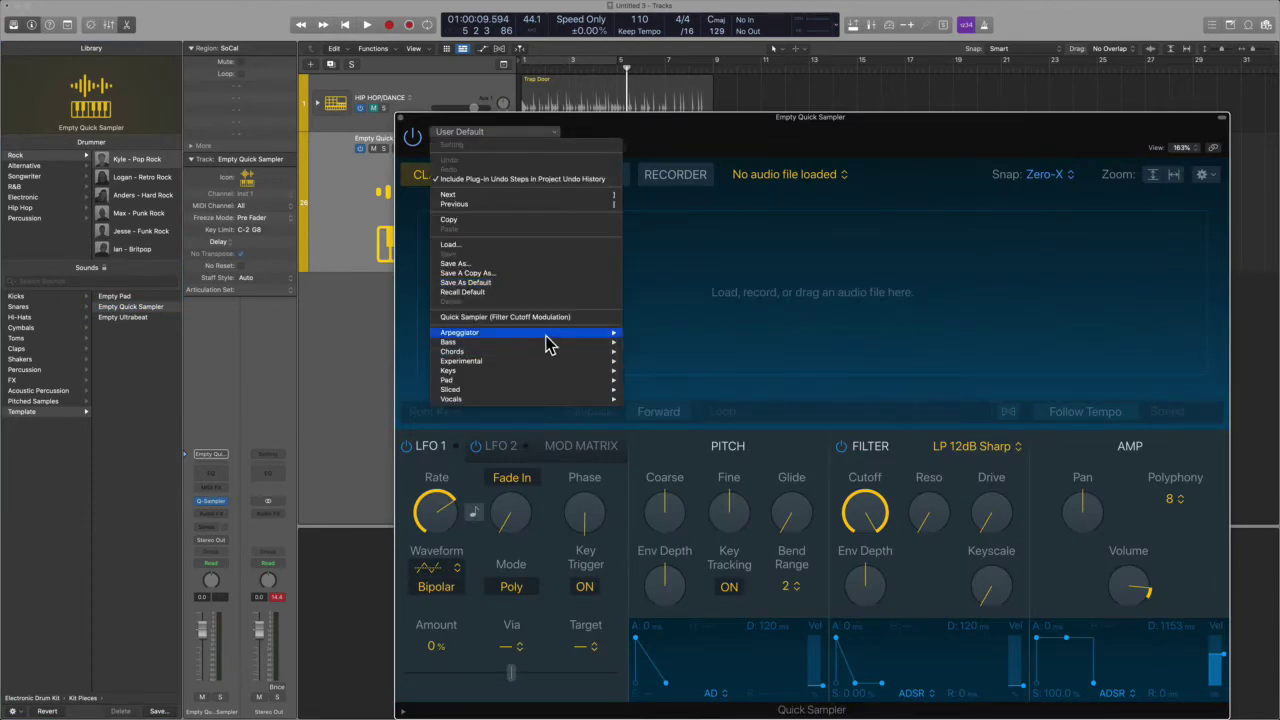
mouse_move(615, 334)
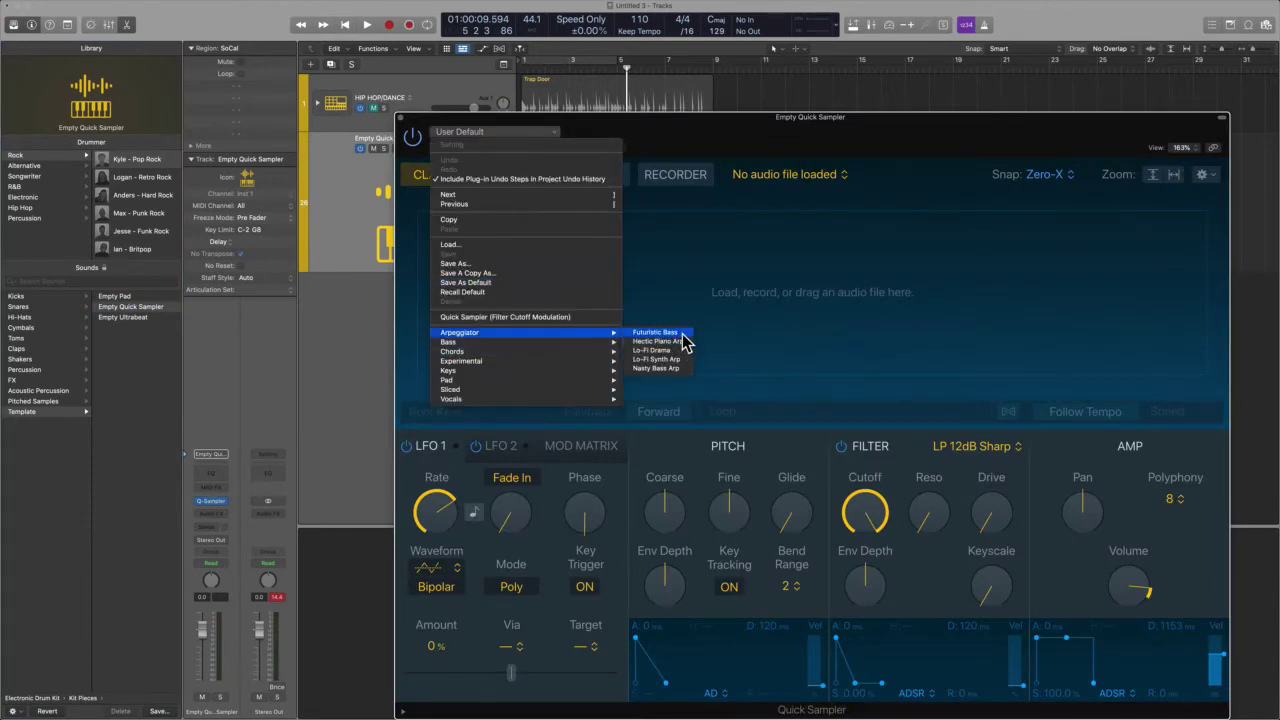
click(686, 333)
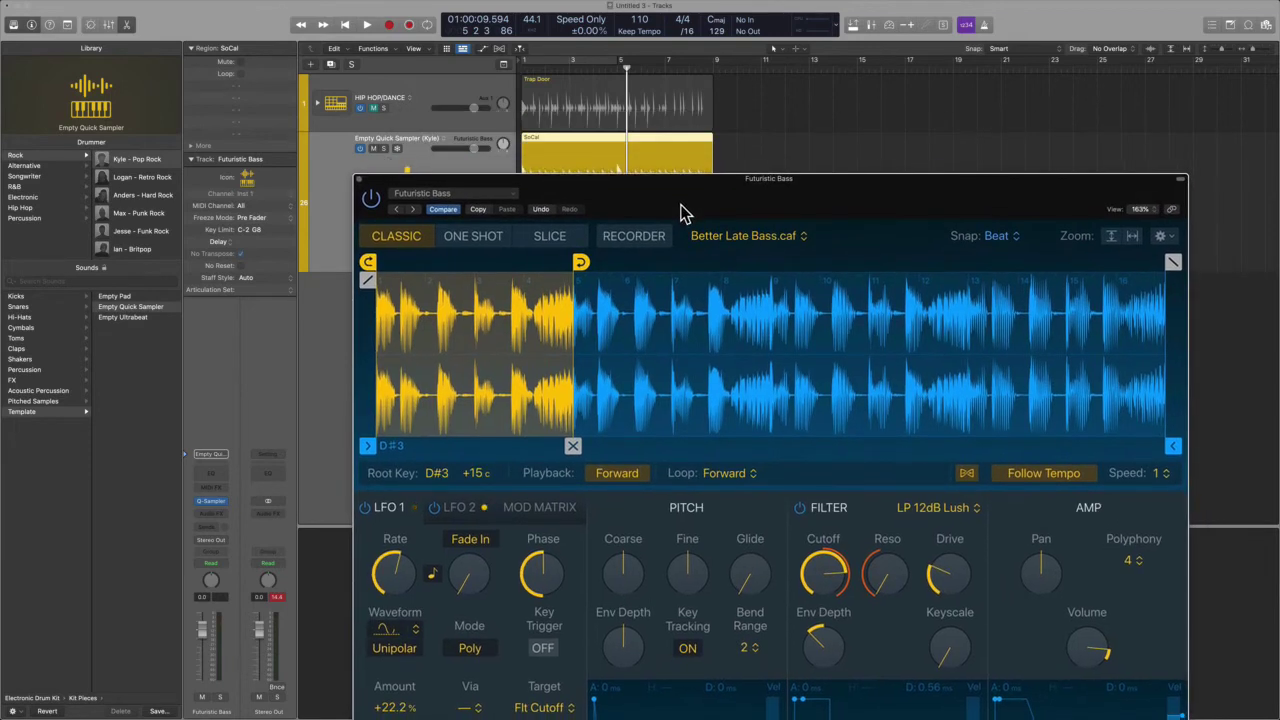
key(super+w)
Play the SoCal drummer region from the start, adjust its groove, then stop playback.
drag(670, 333, 578, 233)
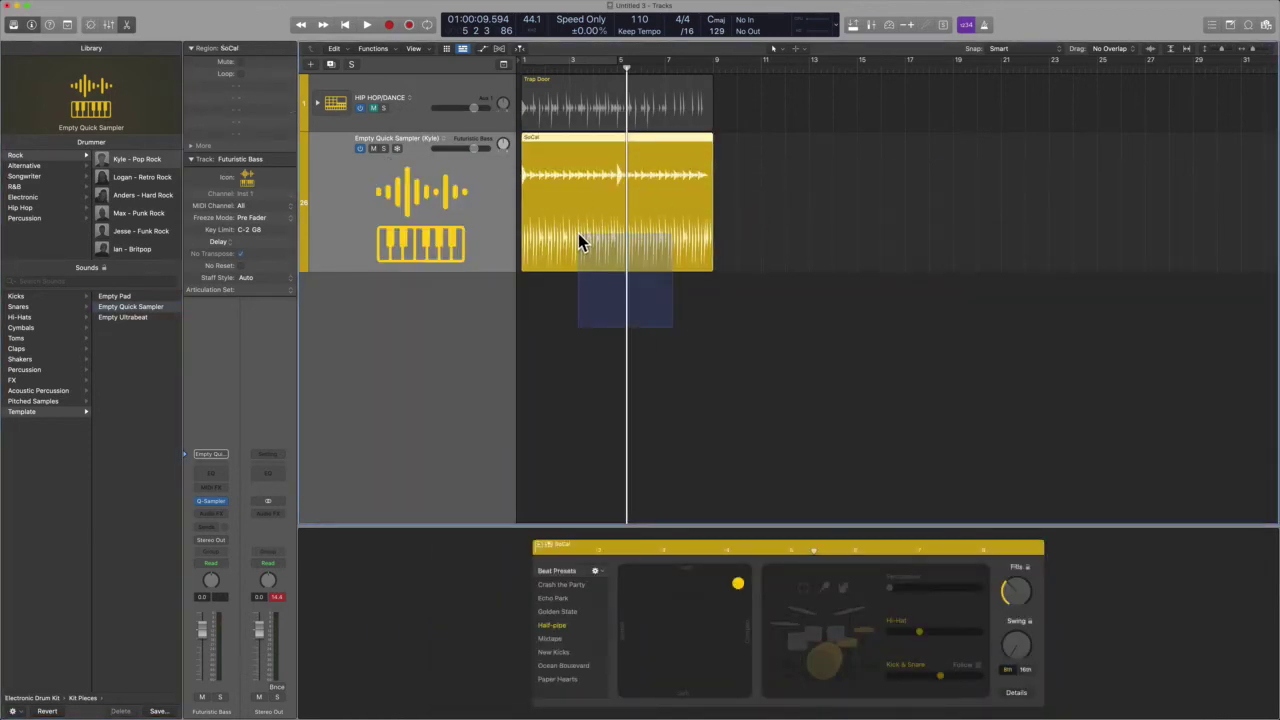
key(Return)
key(space)
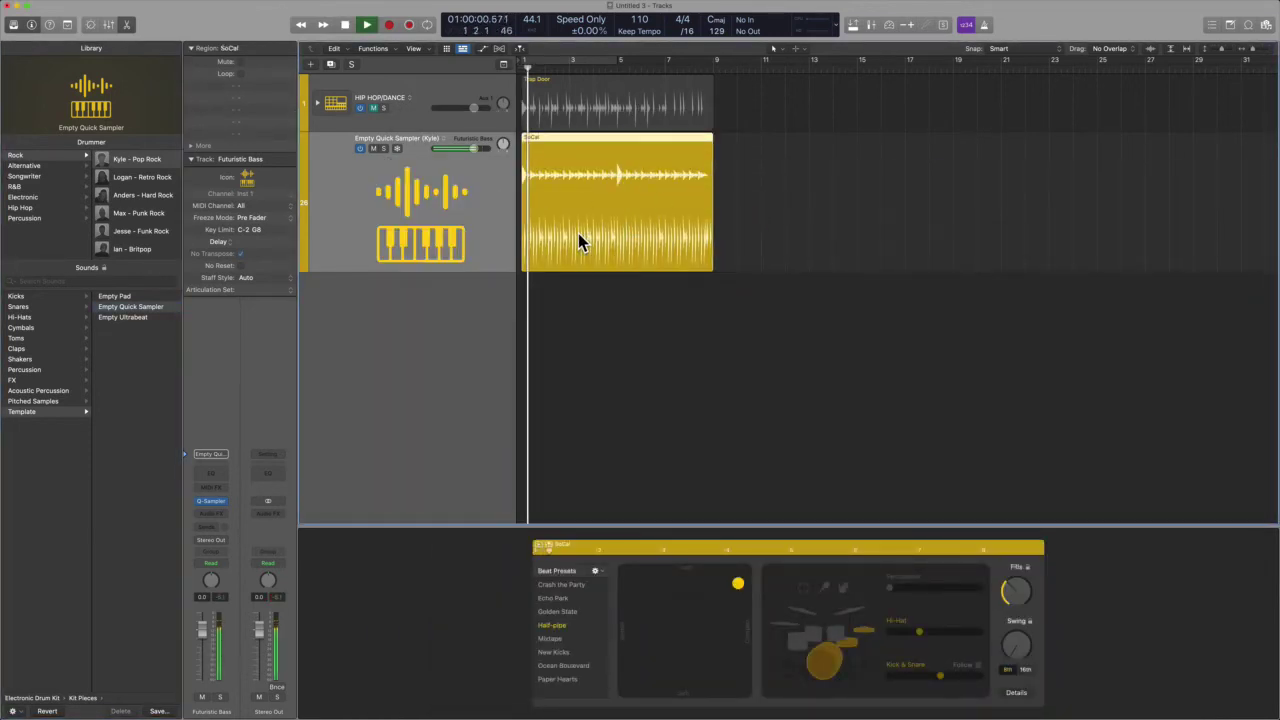
mouse_move(738, 583)
mouse_down()
mouse_move(680, 598)
mouse_move(743, 588)
mouse_up()
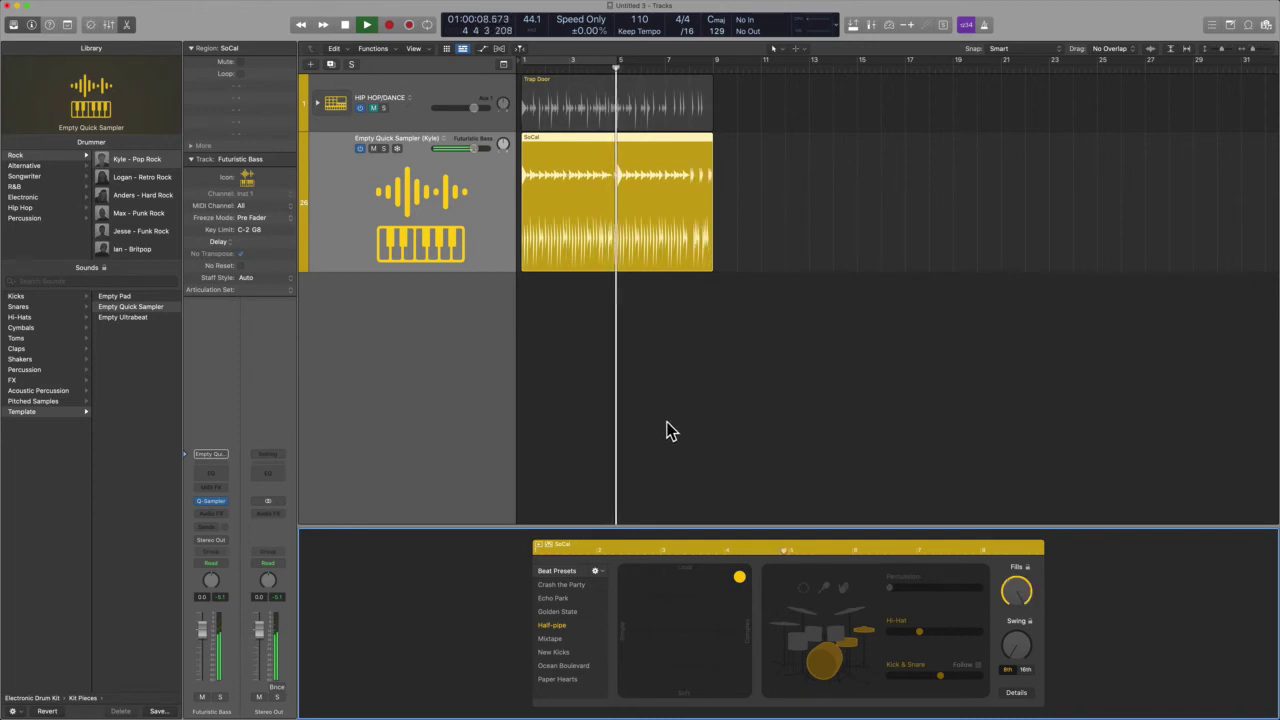
key(space)
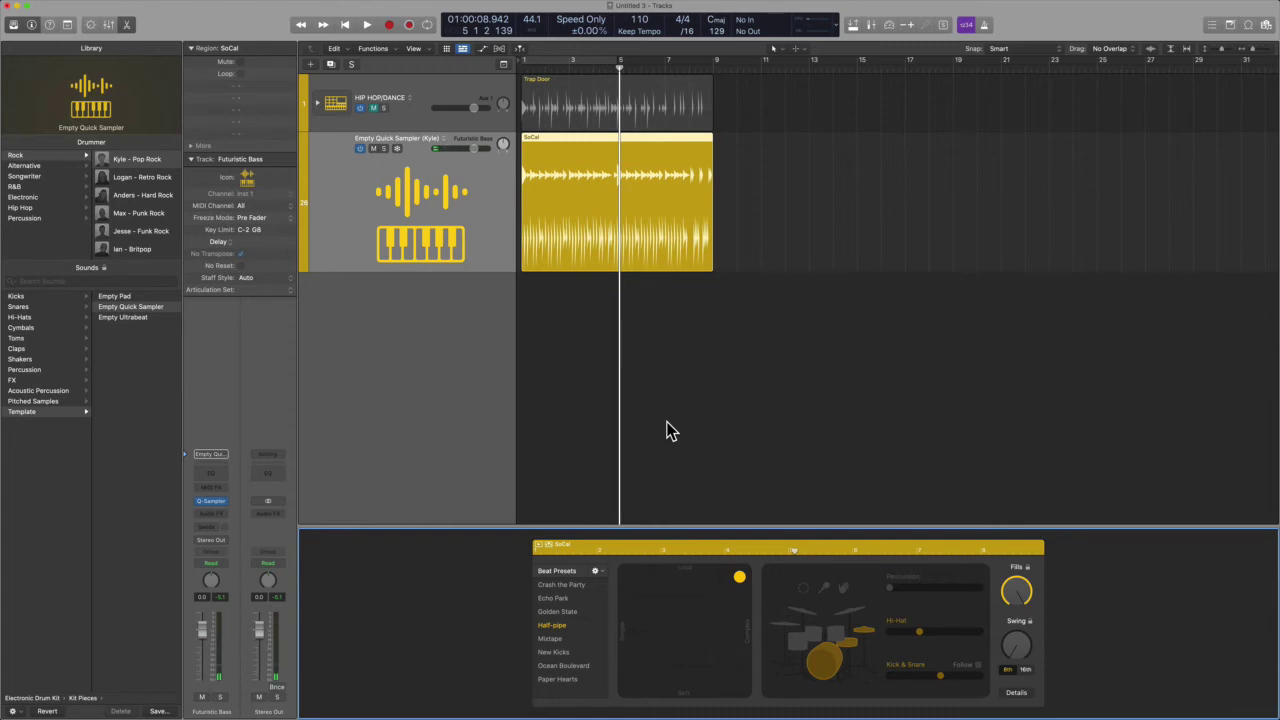
Switch the track to Empty Ultrabeat and load the UE2 - Chillwave kit preset.
click(120, 318)
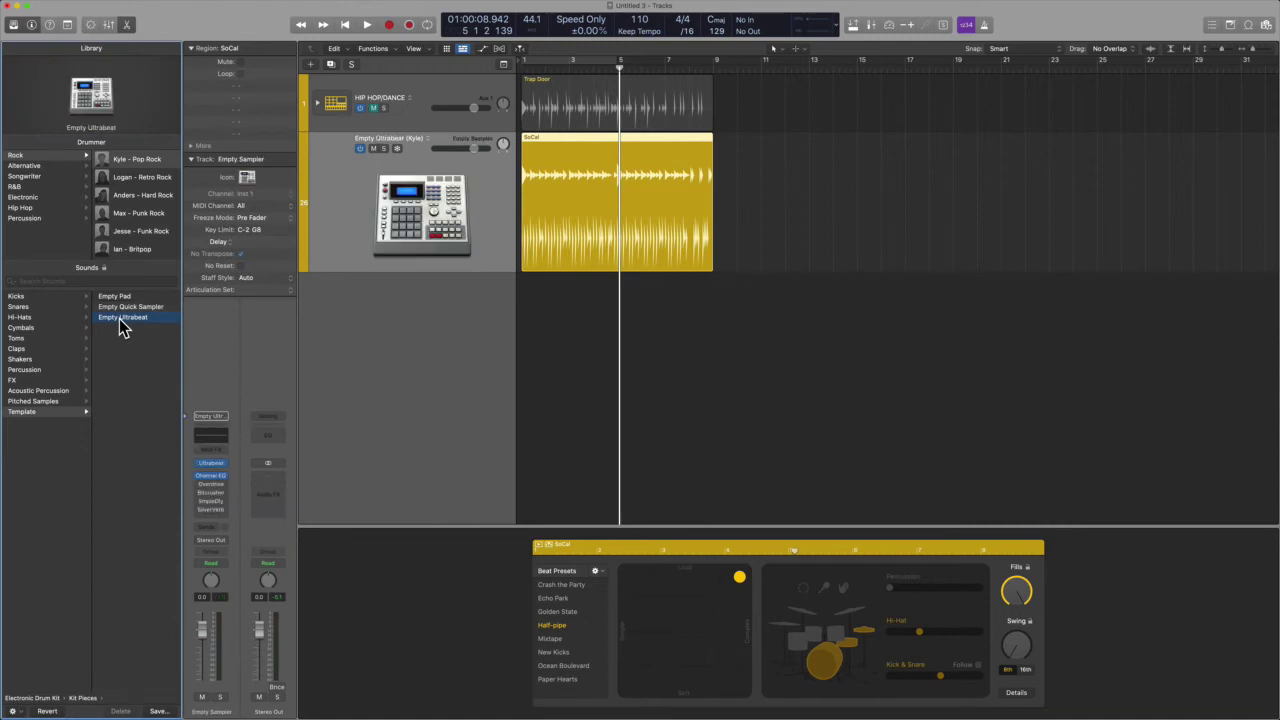
mouse_move(210, 468)
click(212, 468)
drag(634, 206, 880, 82)
click(737, 71)
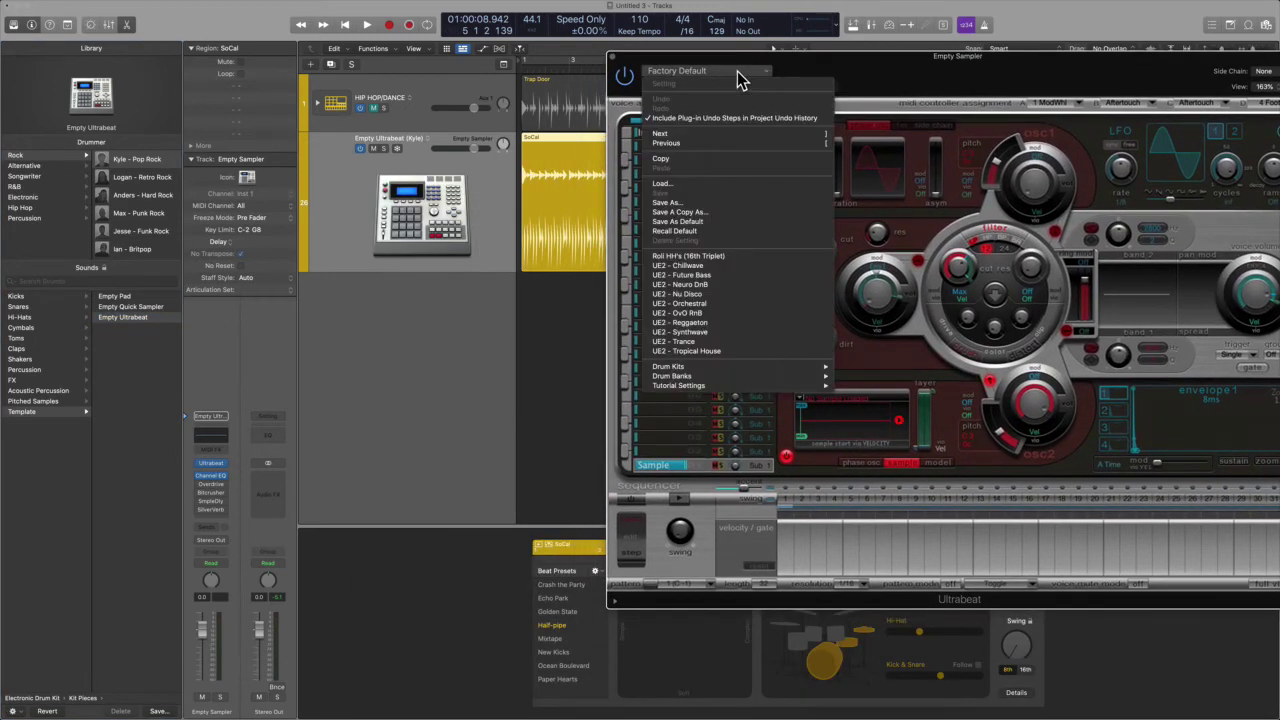
click(708, 276)
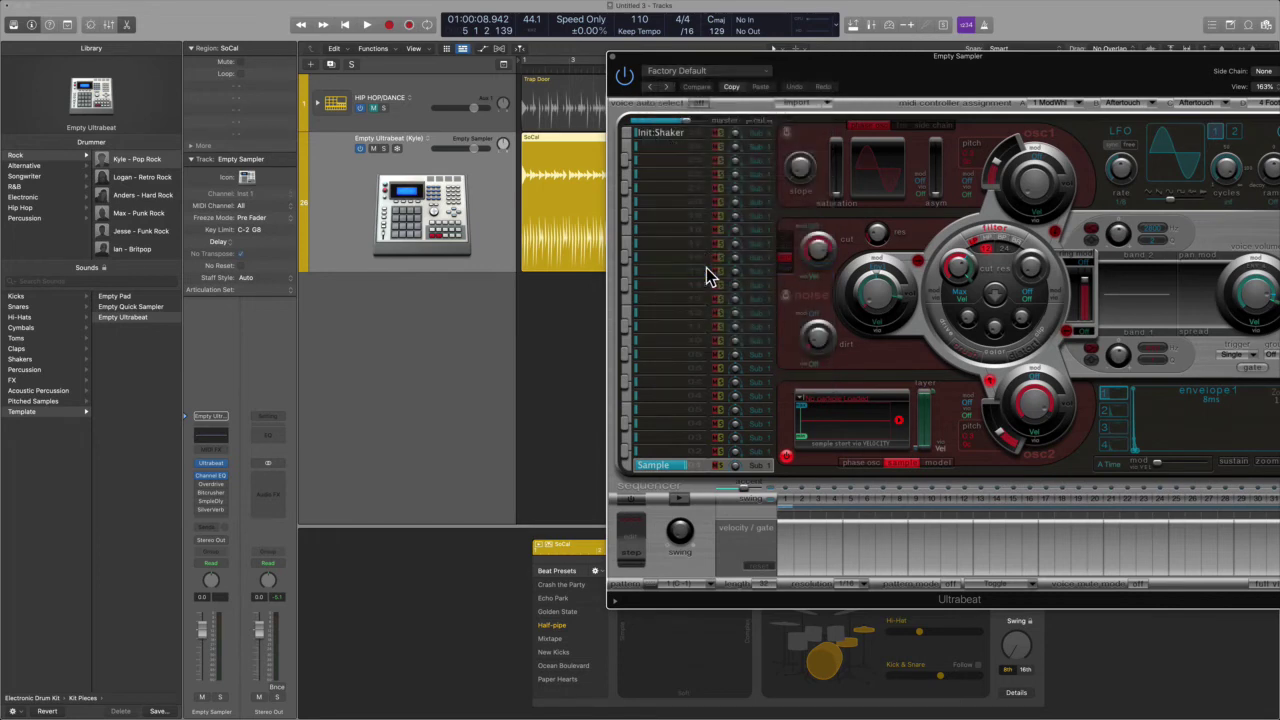
Close the Ultrabeat window and play the Chillwave kit from the beginning.
click(719, 68)
click(838, 64)
key(super+w)
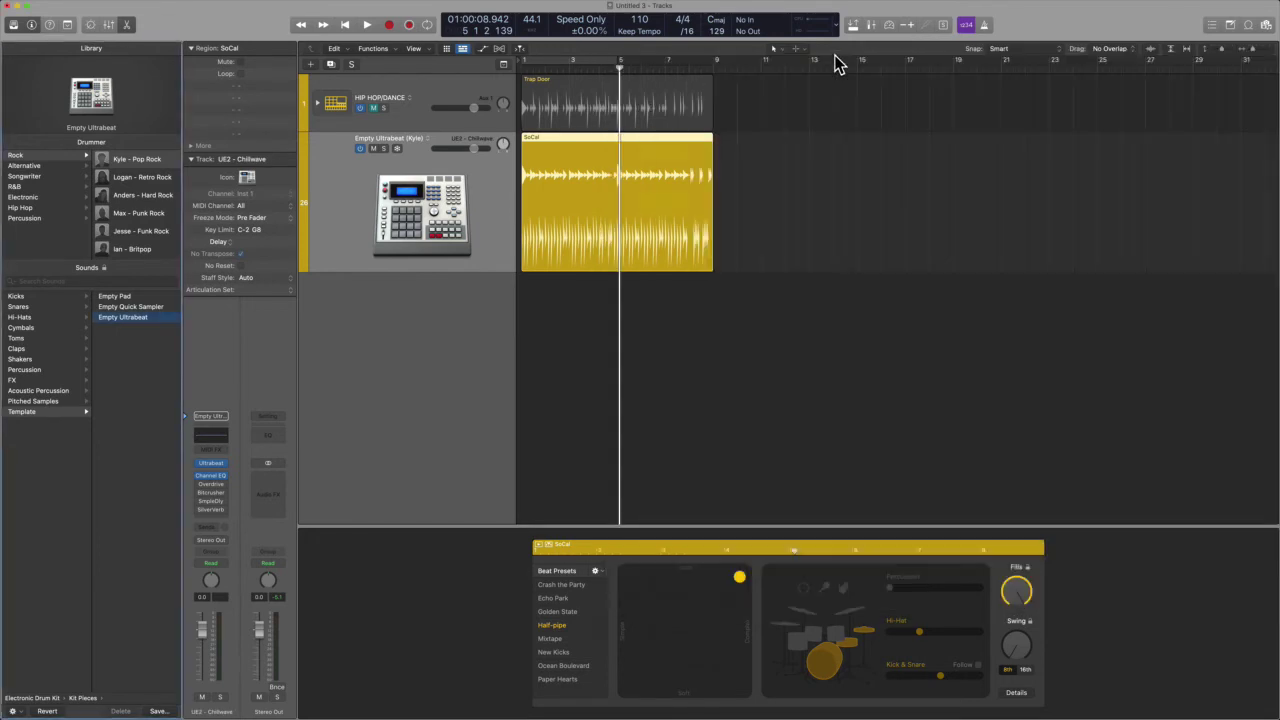
key(space)
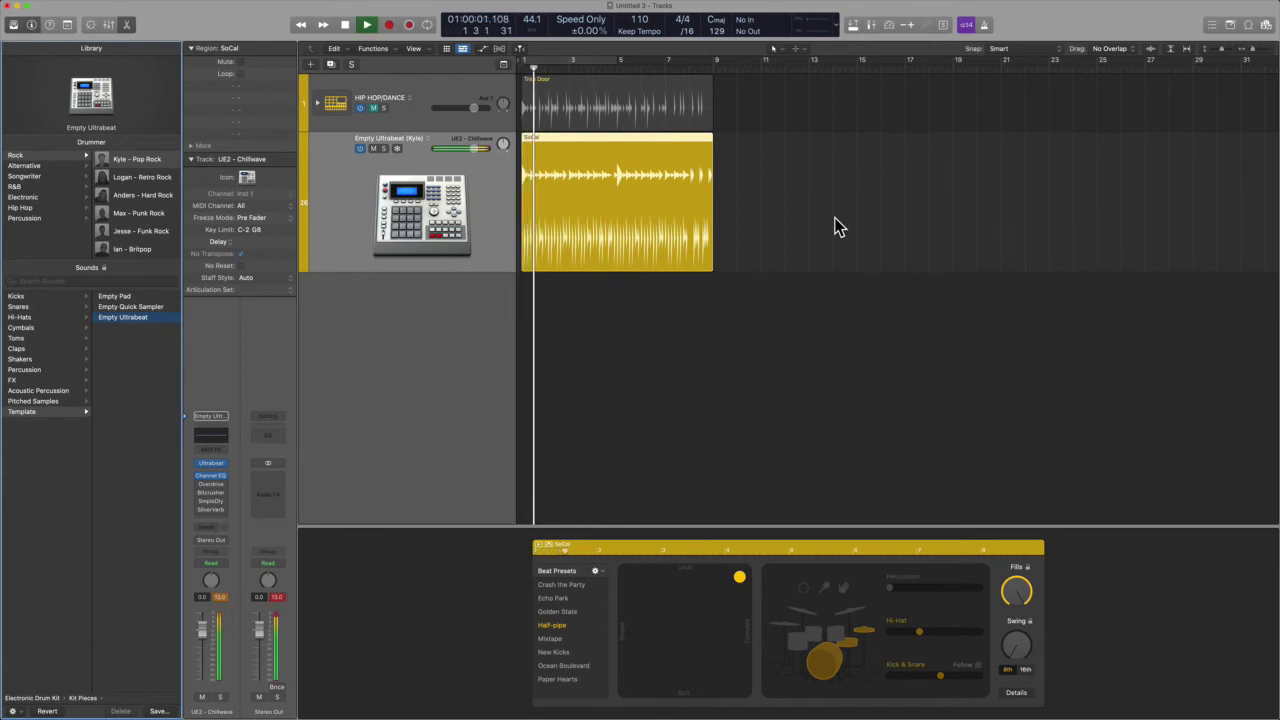
Make the Drummer pattern softer and simpler, trying toms before settling on hi-hat.
drag(740, 578, 674, 611)
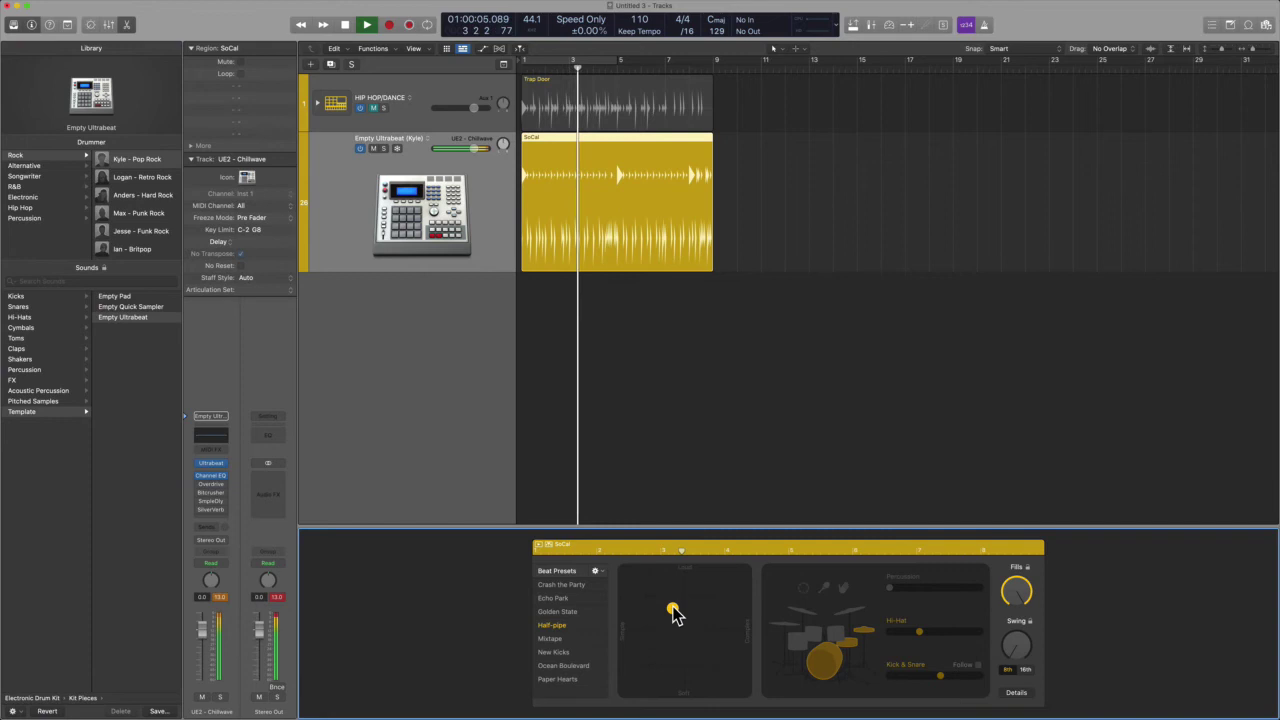
click(814, 640)
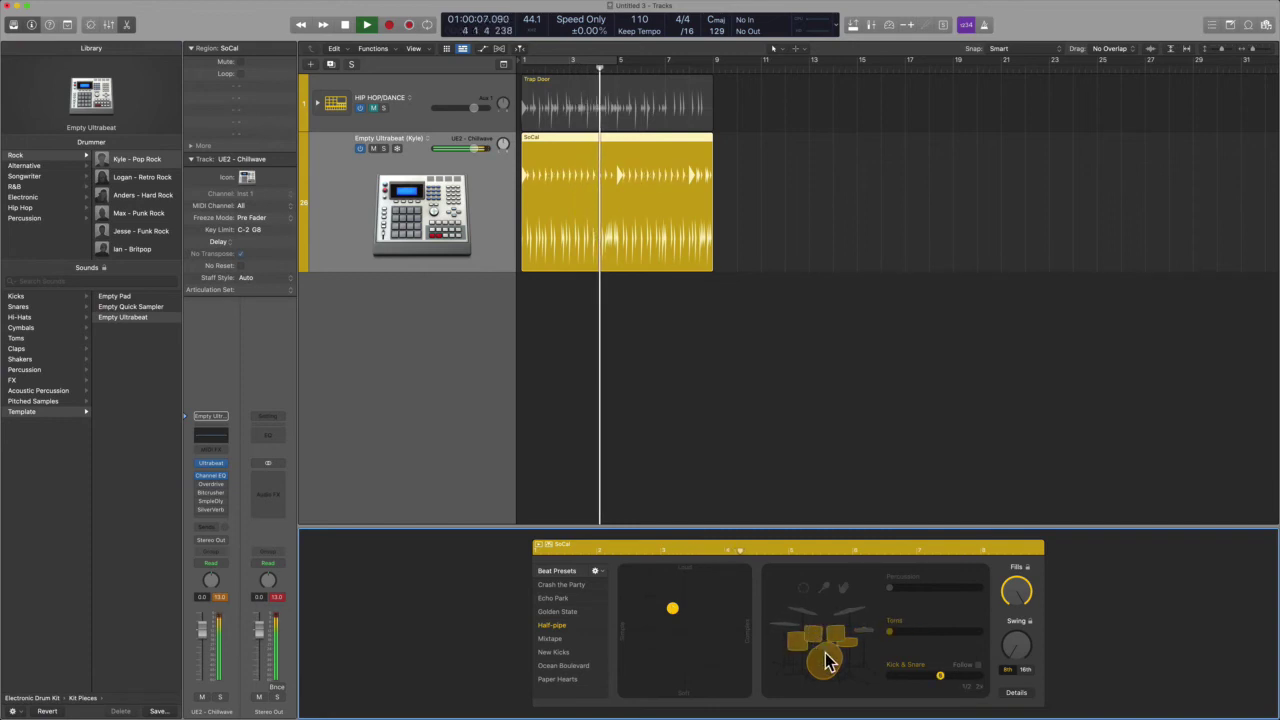
click(862, 630)
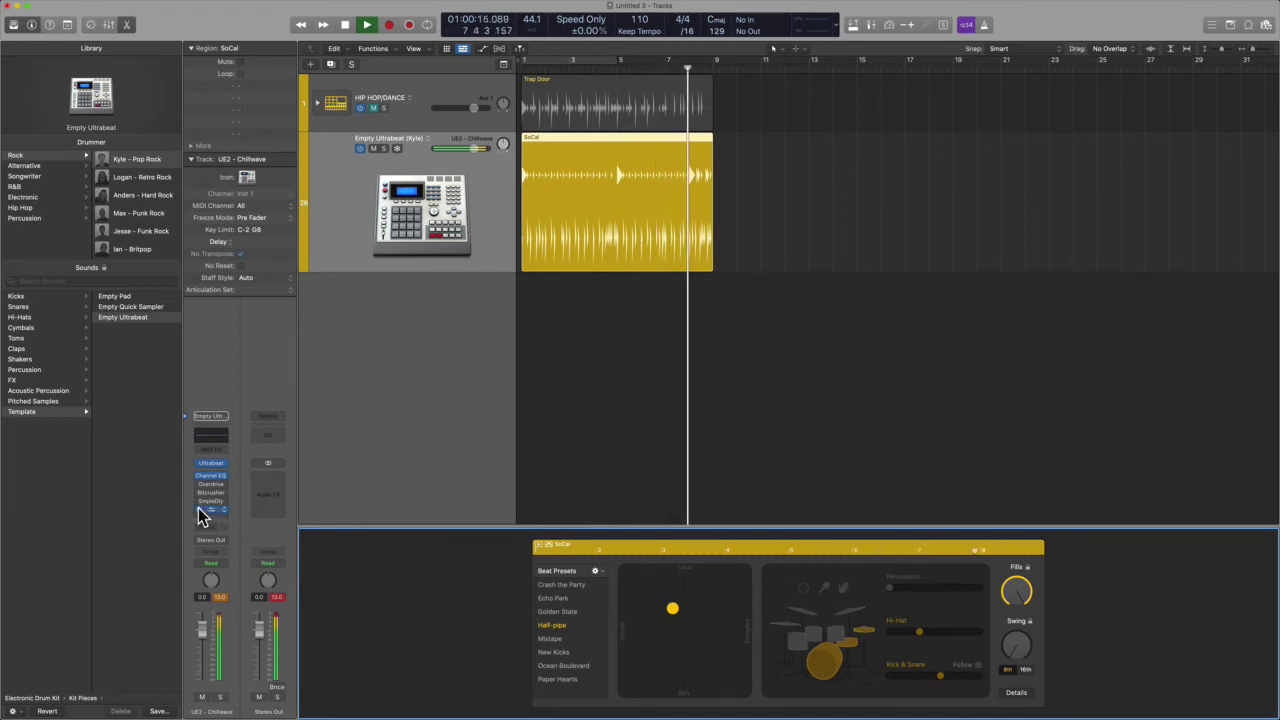
Cycle bars 1–9, stop playback and deselect the SoCal region.
key(c)
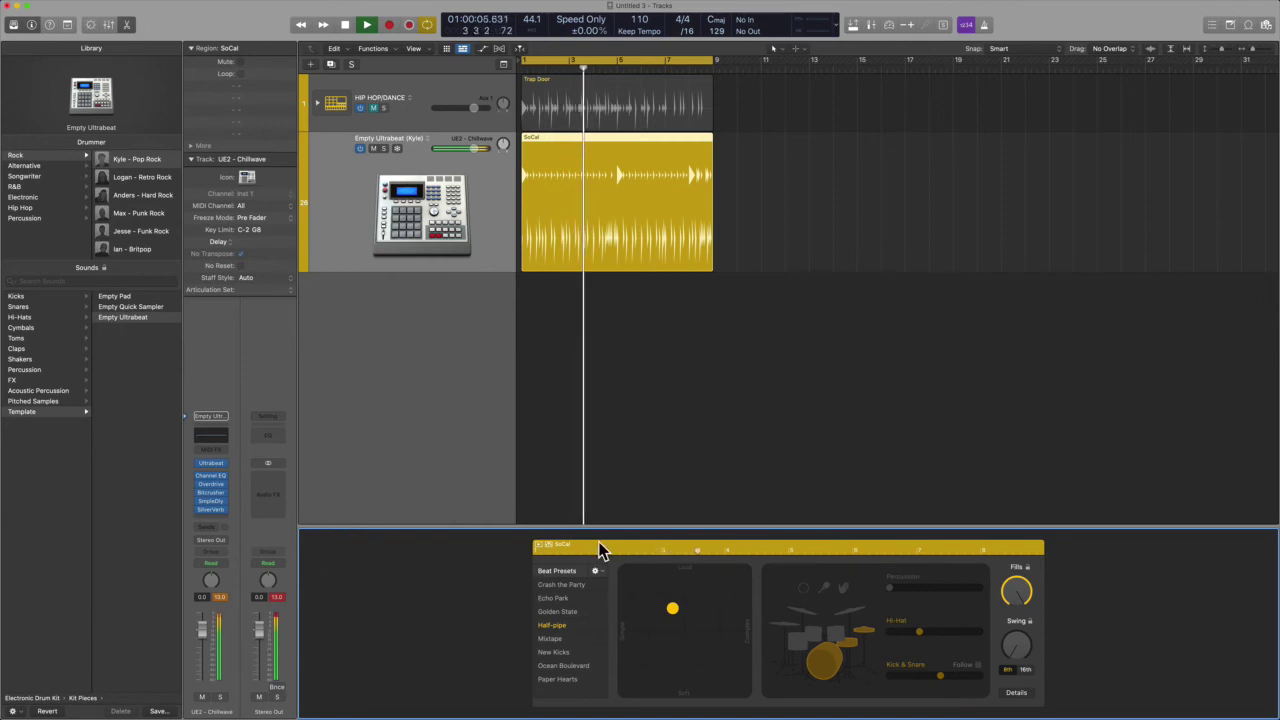
key(e)
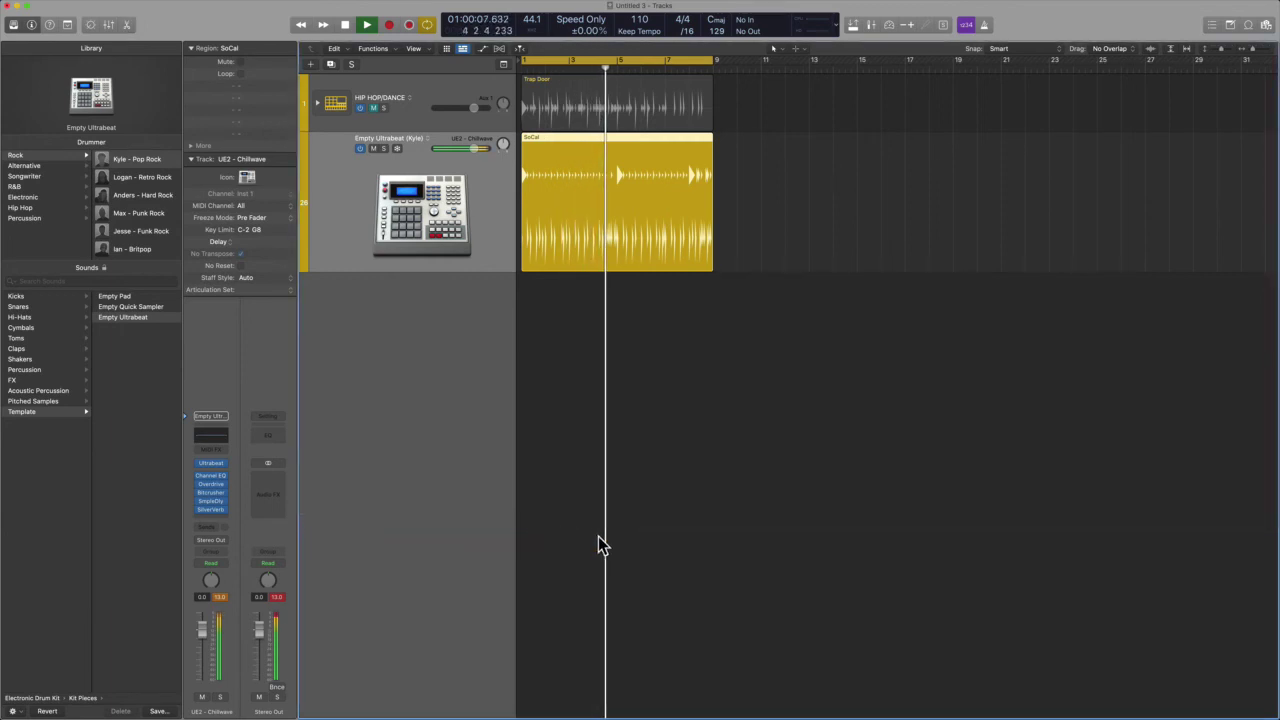
click(559, 417)
key(space)
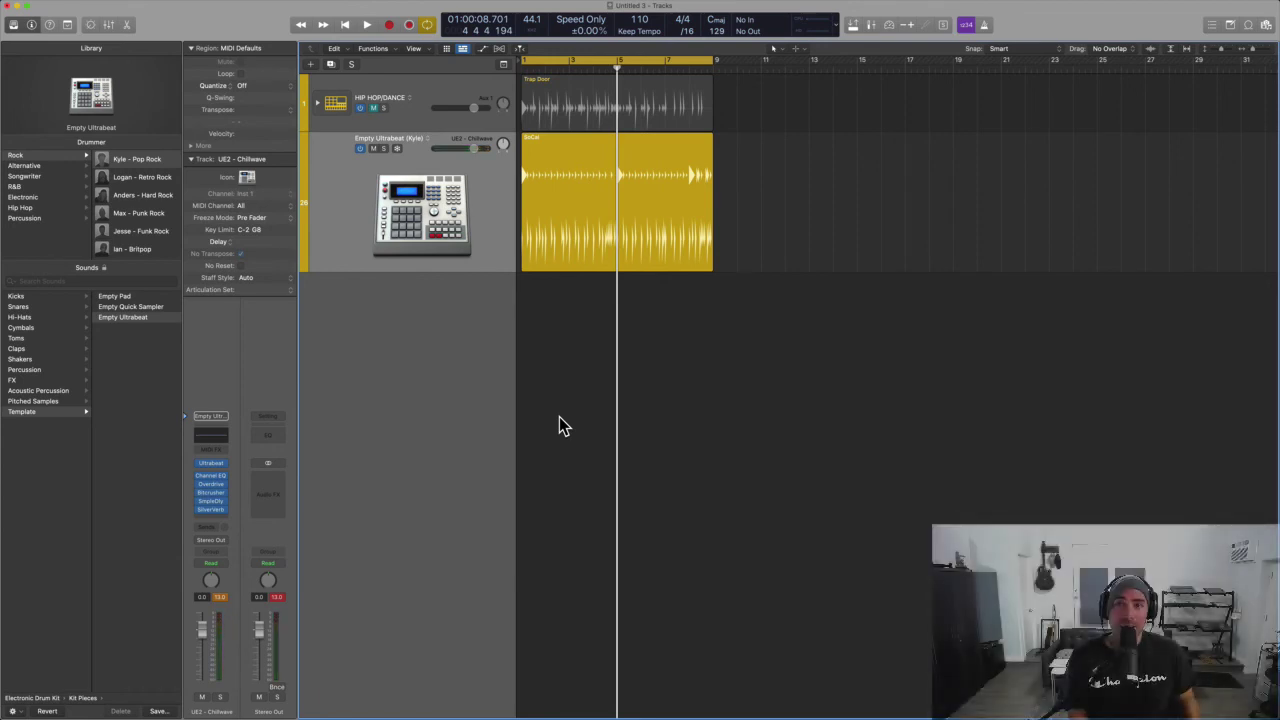